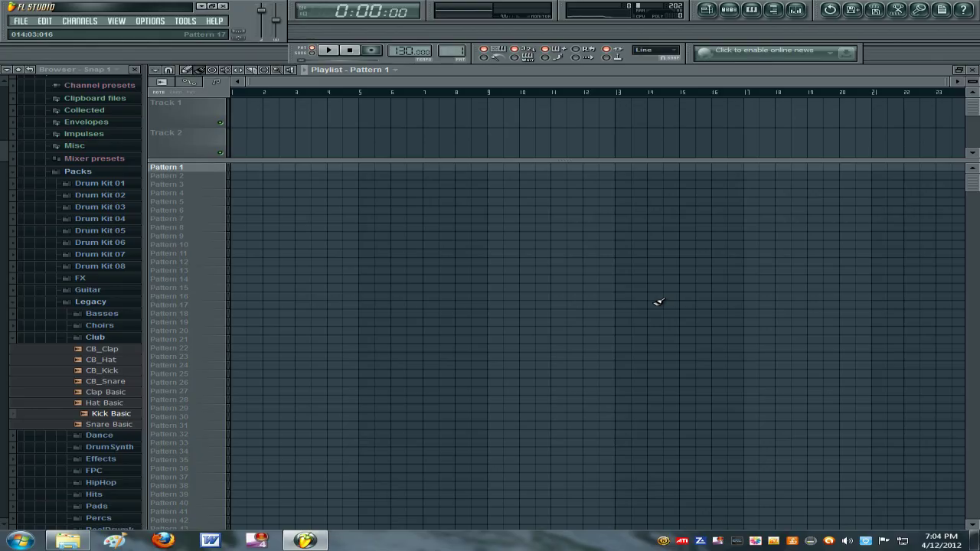
- Drag the playlist splitter up to hide Track 2 and show the Channels > Add one plugin list
drag(248, 161, 248, 135)
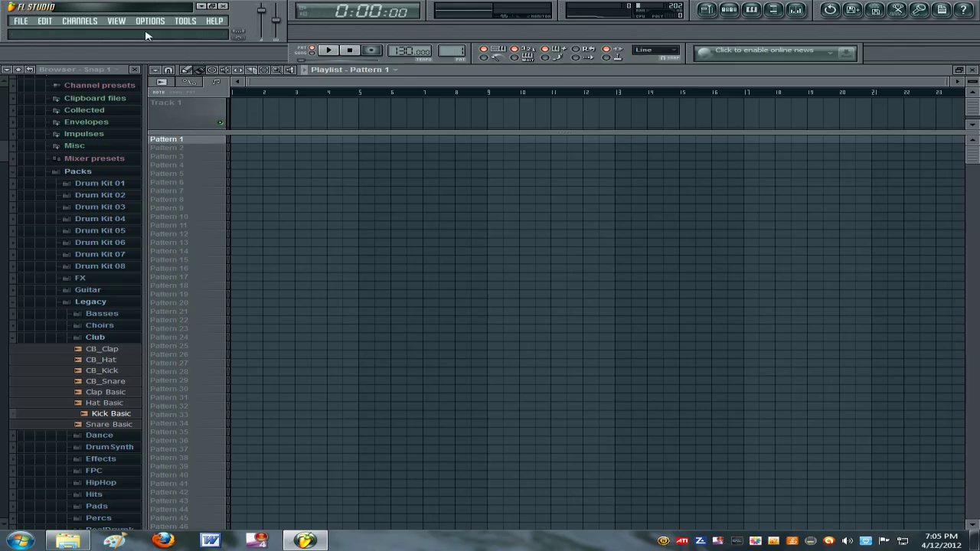
click(90, 21)
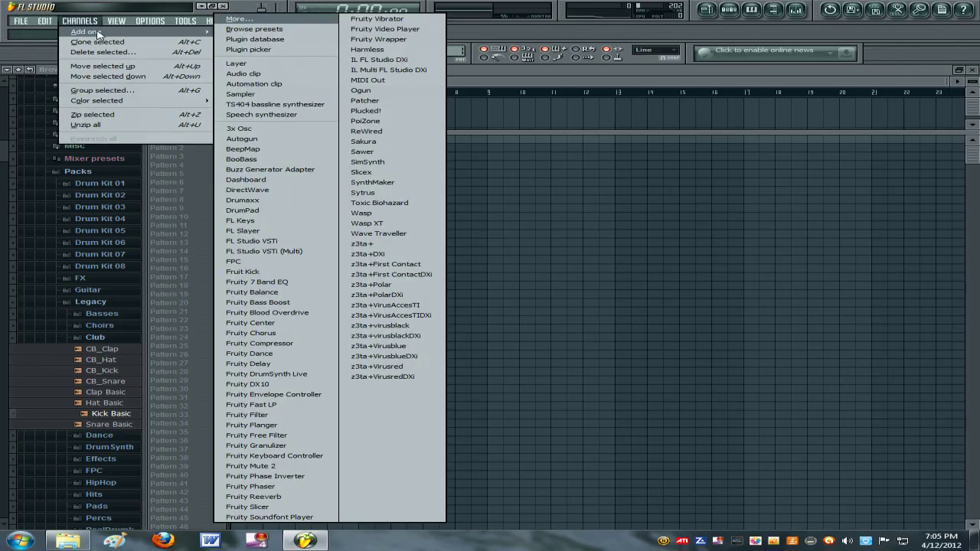
- Add a z3ta+ channel and load its 006: Chords of life preset
click(363, 242)
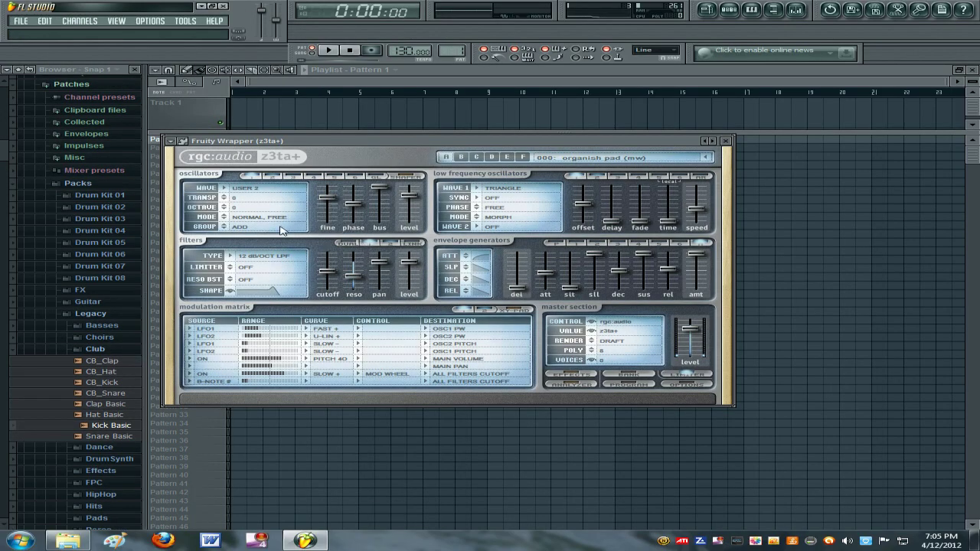
click(476, 157)
click(708, 158)
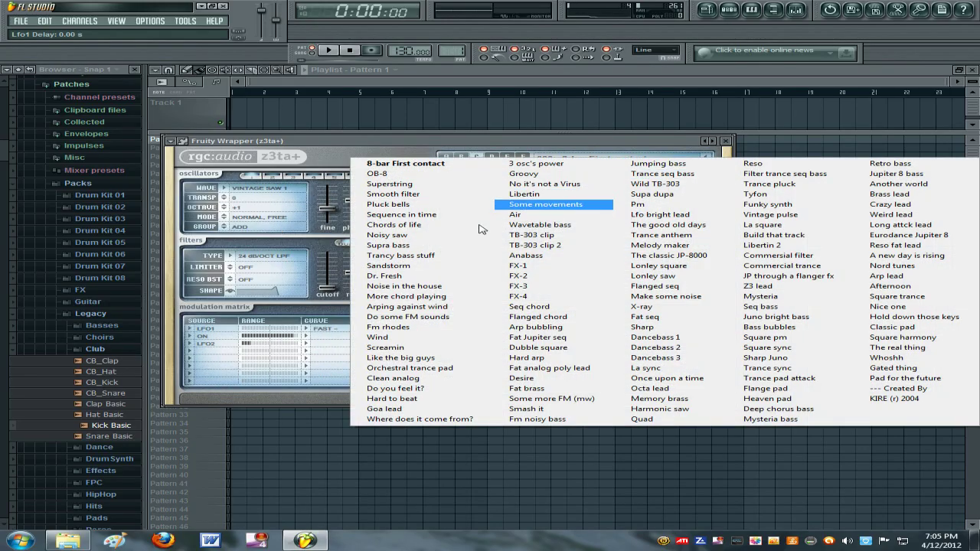
click(436, 224)
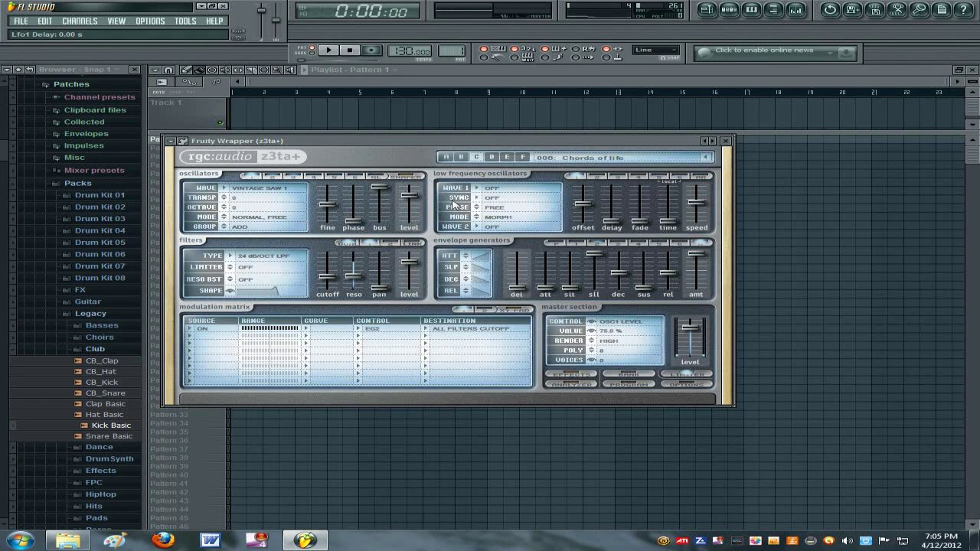
- Lower the z3ta+ filter cutoff to about 93.02 Hz
drag(511, 142, 657, 147)
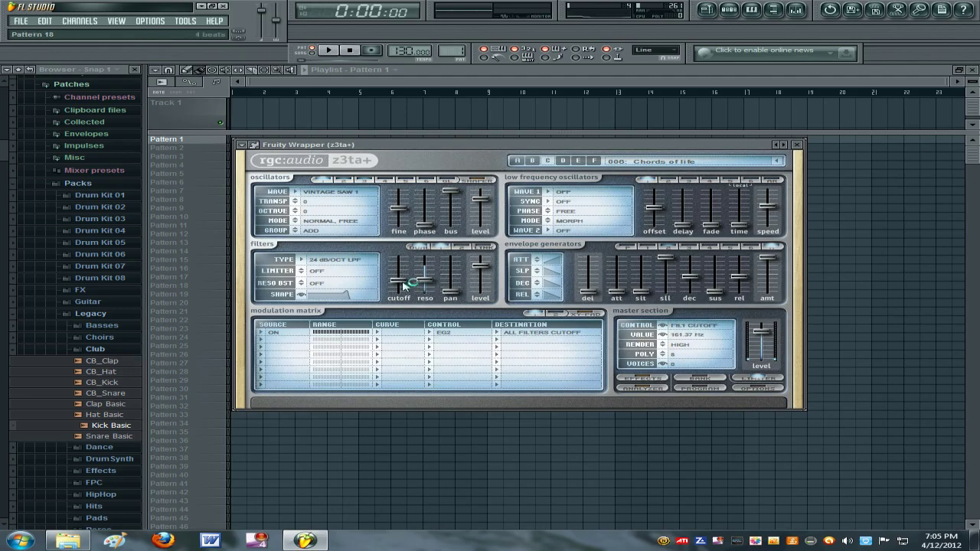
drag(397, 287, 397, 290)
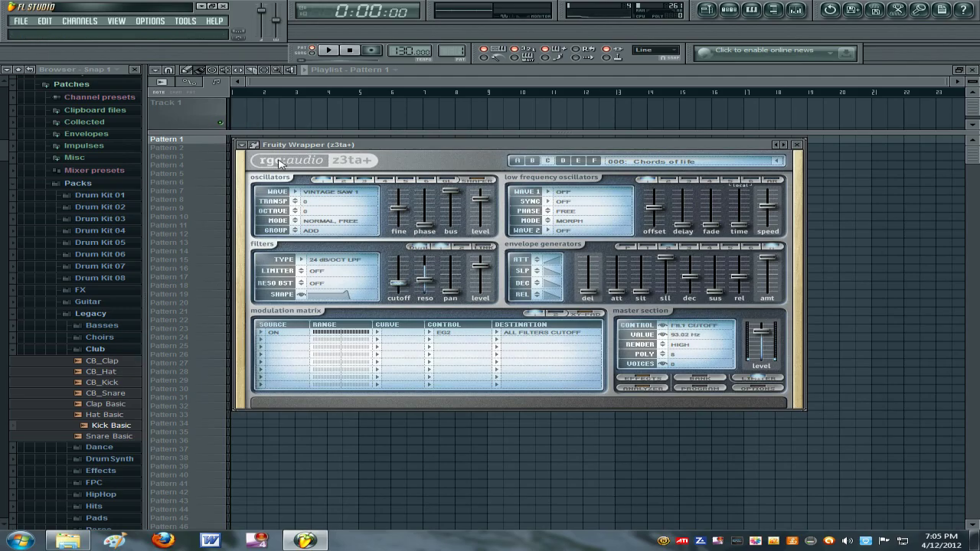
click(243, 144)
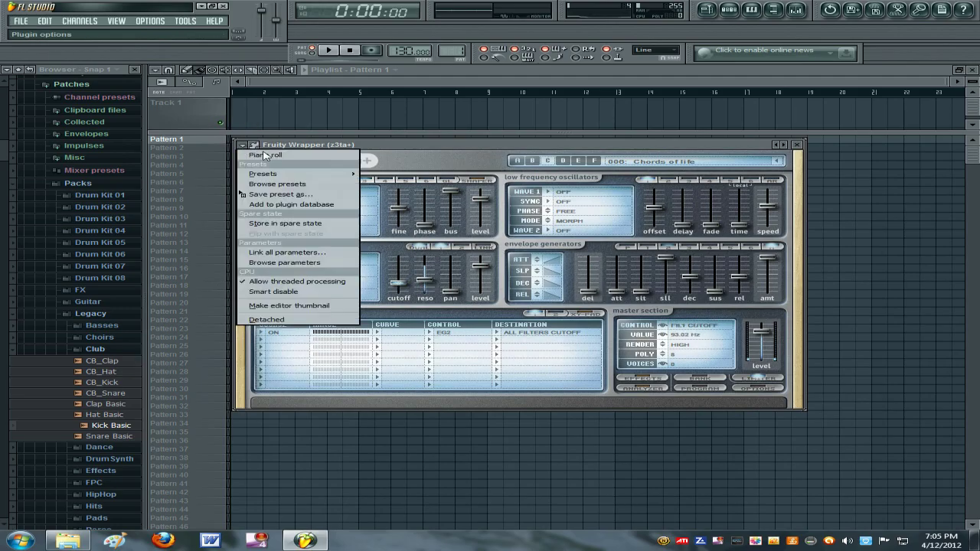
key(Escape)
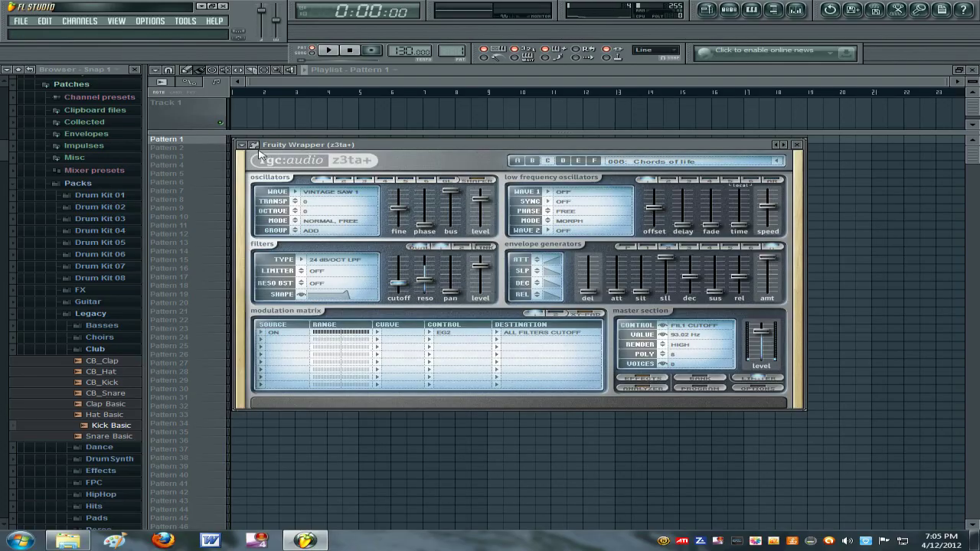
- Open the z3ta+ piano roll and place a short C6 note at the start of bar 1
click(245, 146)
click(256, 157)
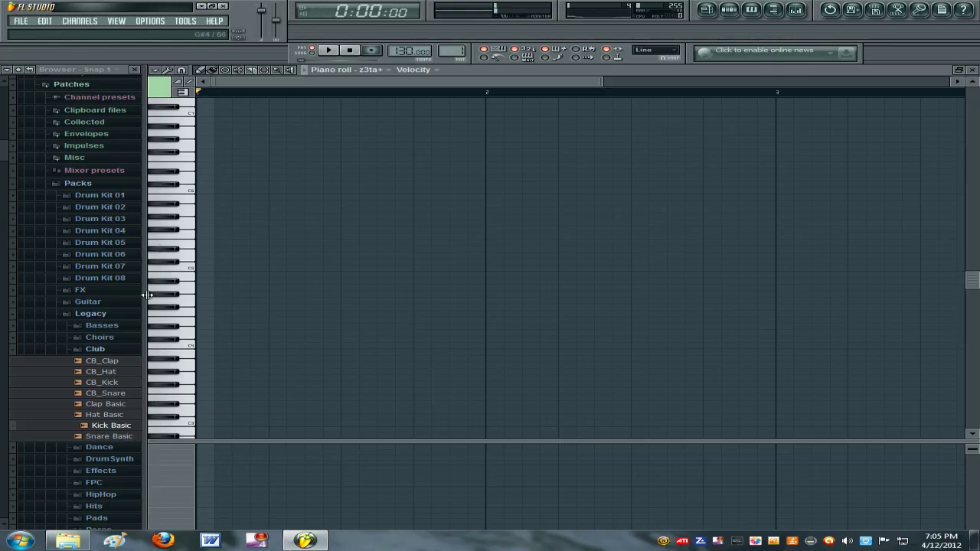
click(264, 191)
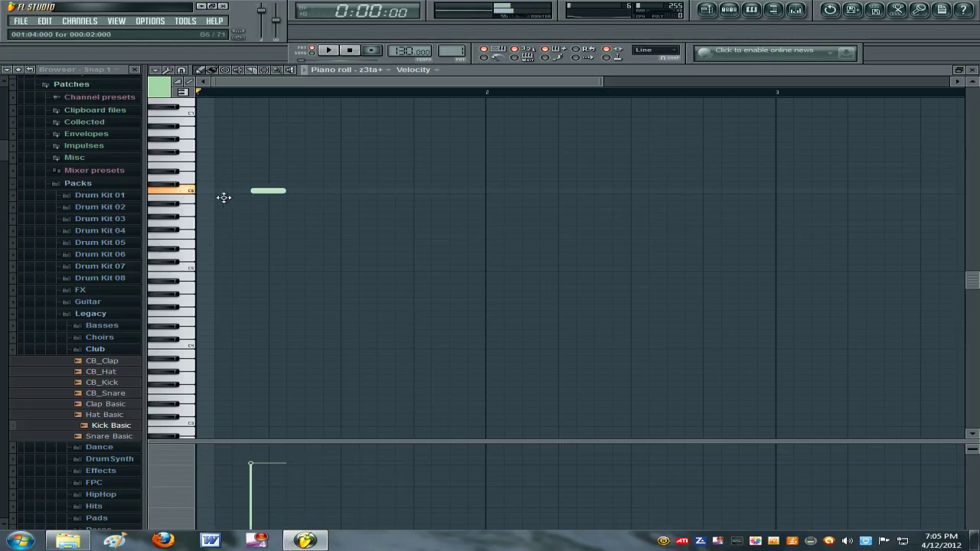
drag(223, 197, 184, 201)
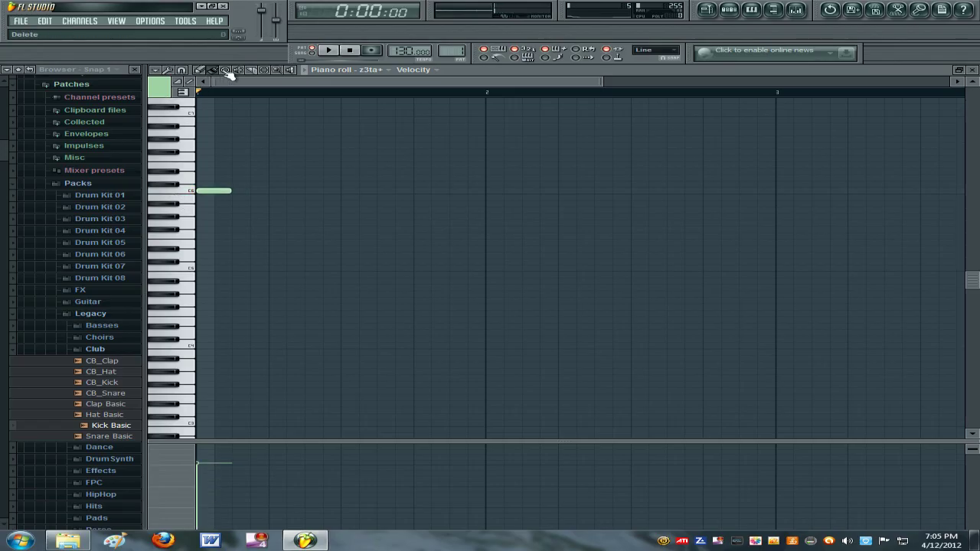
click(182, 92)
- Paint repeated C6, E5 and A4 notes across bars 1–3 to form an A minor chord
drag(238, 269, 794, 268)
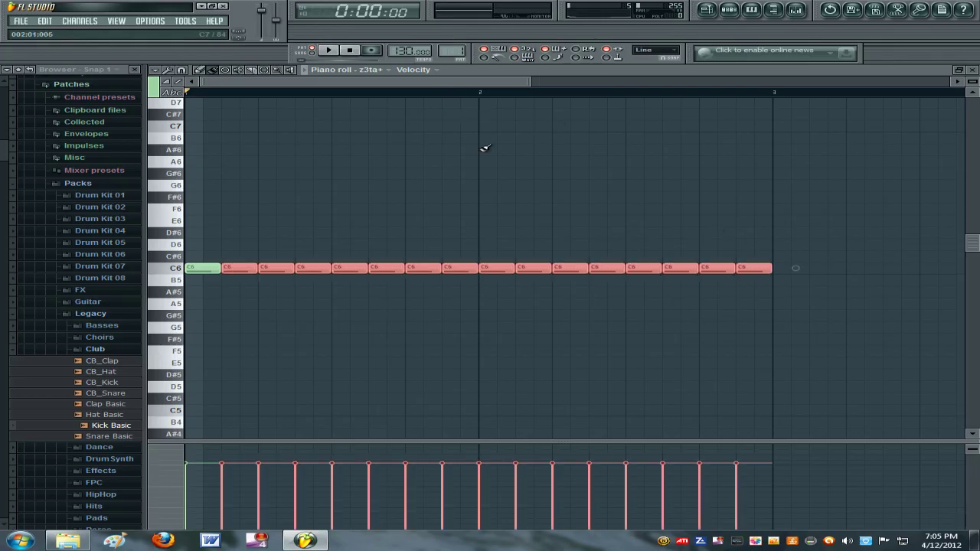
scroll(414, 207, down, 4)
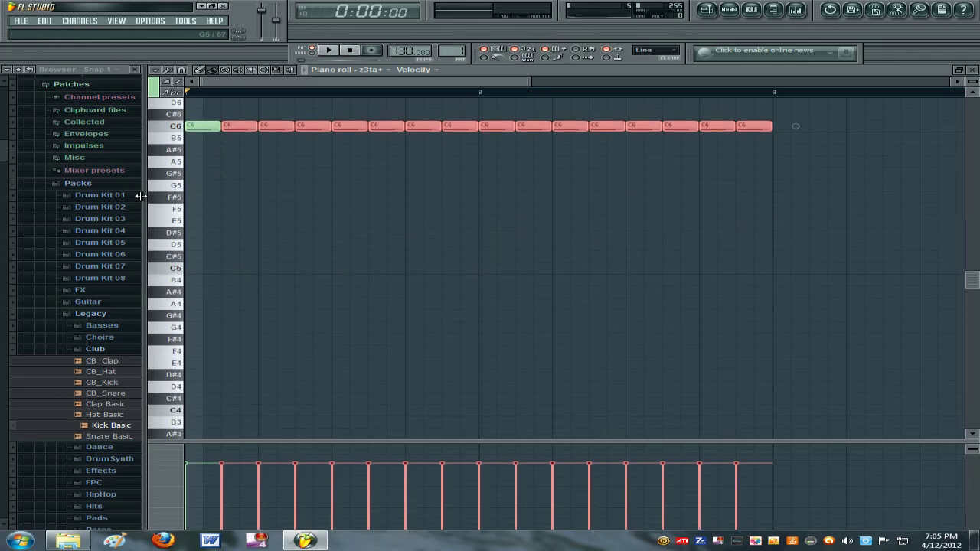
mouse_move(190, 222)
mouse_down()
mouse_move(734, 236)
mouse_move(656, 245)
mouse_up()
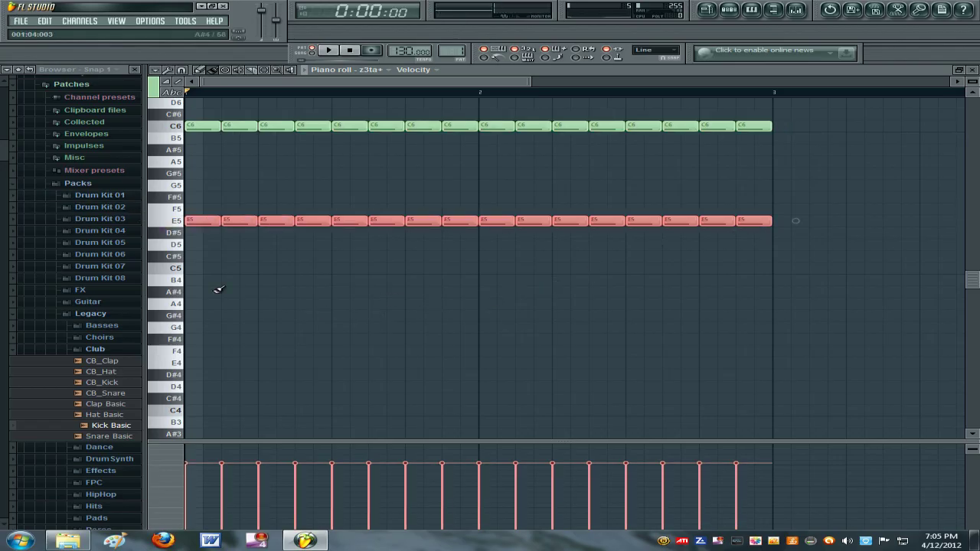
drag(190, 304, 765, 304)
scroll(482, 217, up, 4)
scroll(472, 219, down, 3)
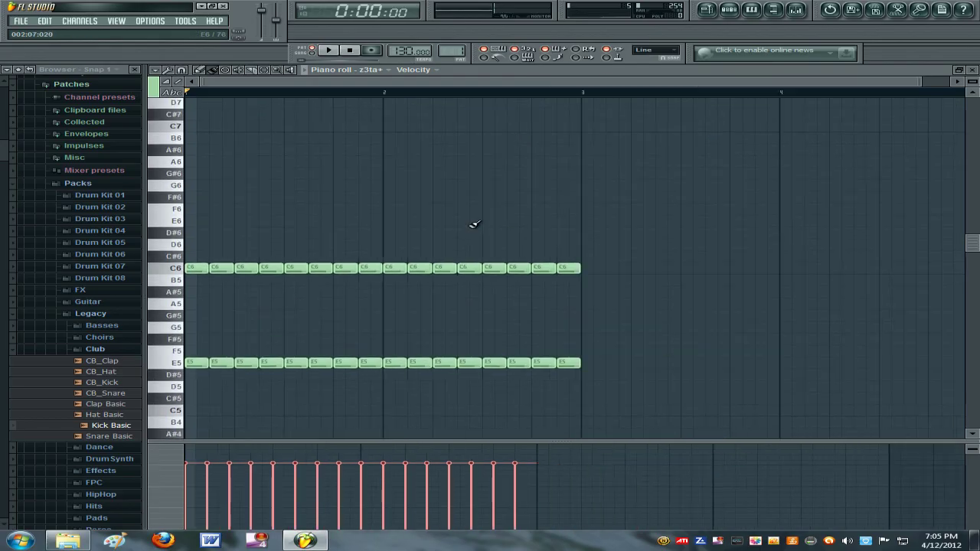
scroll(399, 313, down, 4)
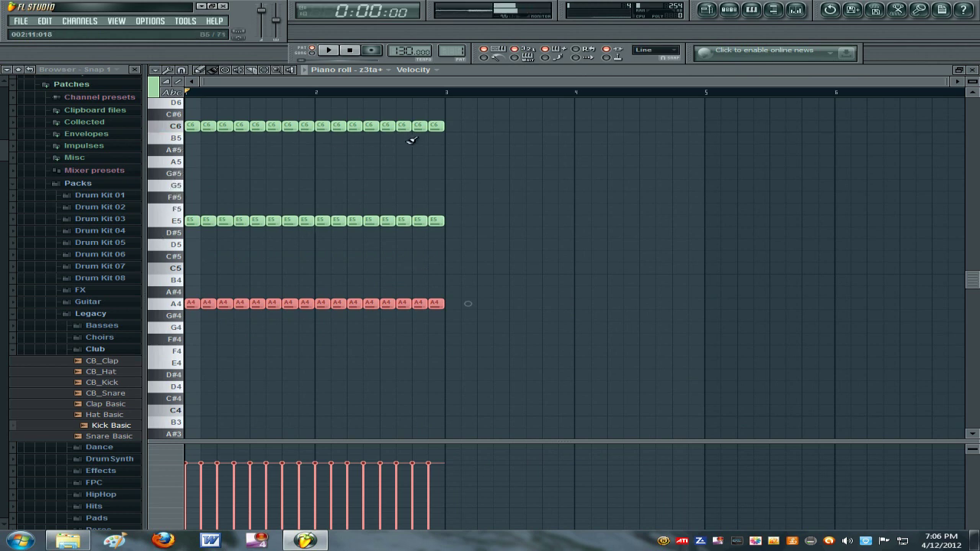
- Paint repeated B5, D5 and G4 notes over bars 3–5, deleting the stray D5 past bar 5
drag(452, 139, 701, 139)
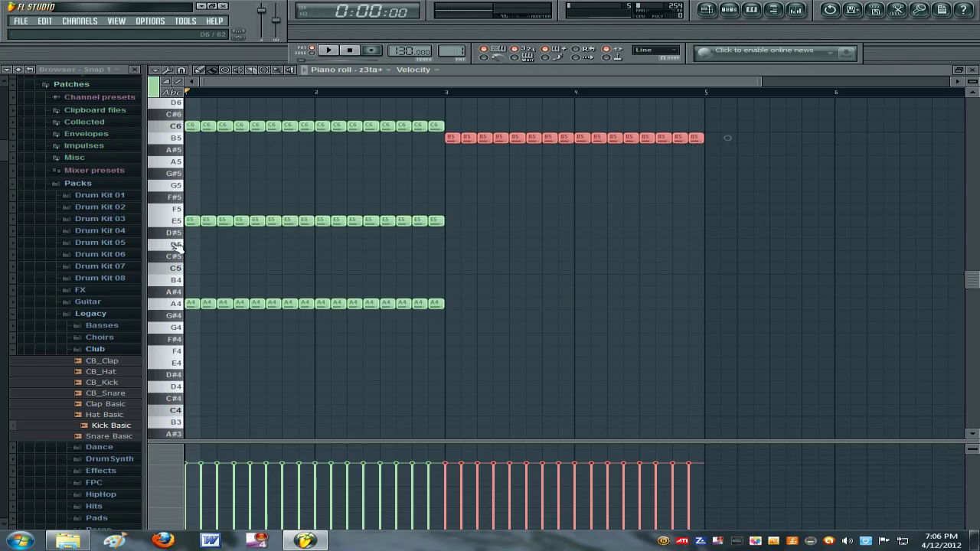
drag(452, 245, 714, 244)
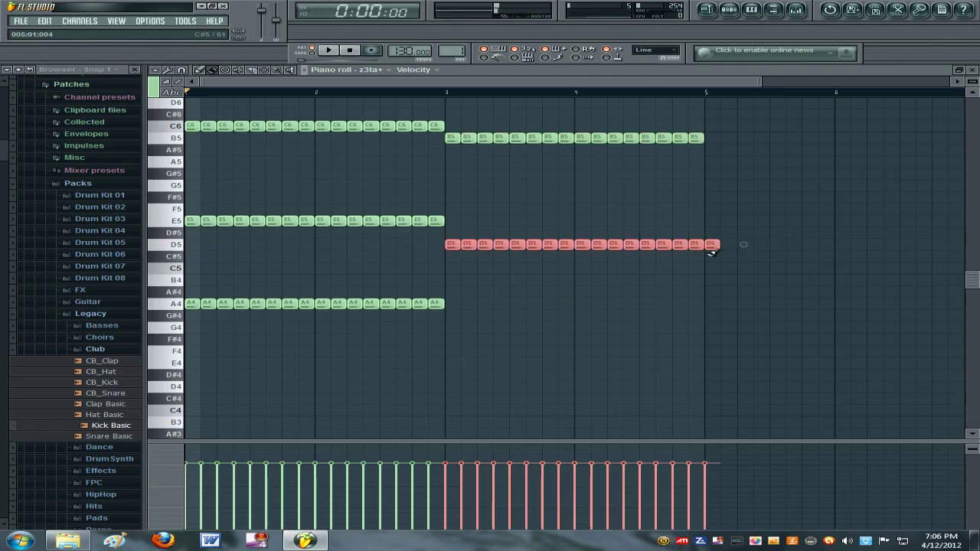
drag(459, 325, 701, 327)
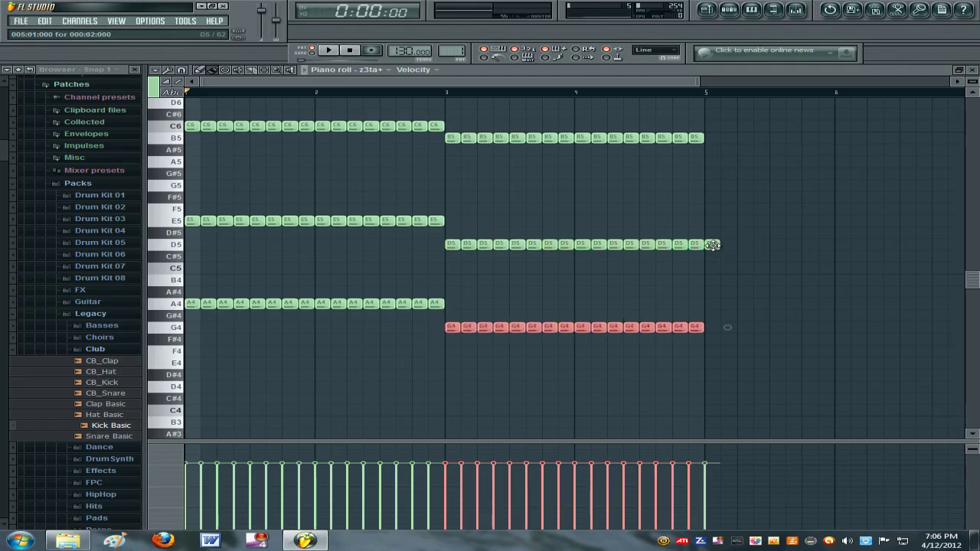
right_click(718, 244)
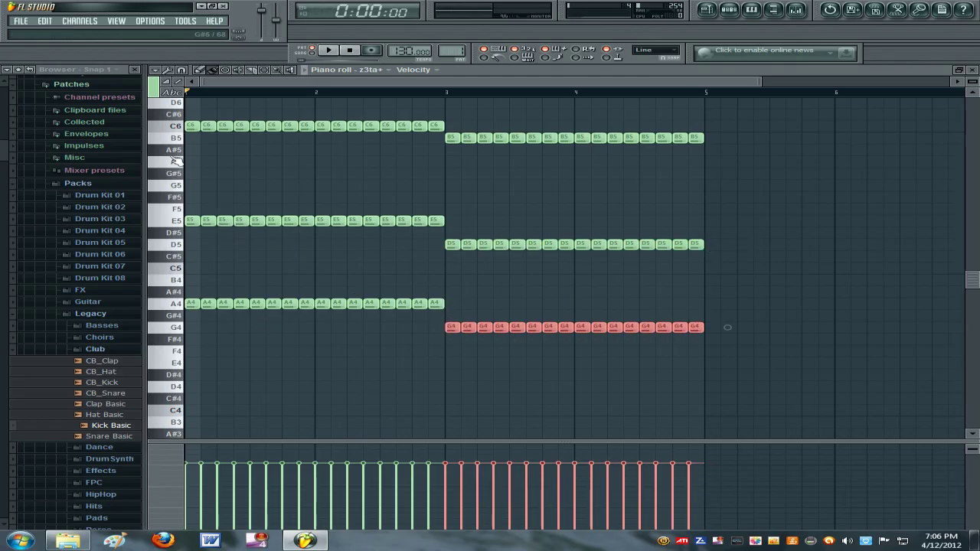
mouse_move(722, 163)
mouse_down()
mouse_move(963, 162)
mouse_move(875, 162)
mouse_up()
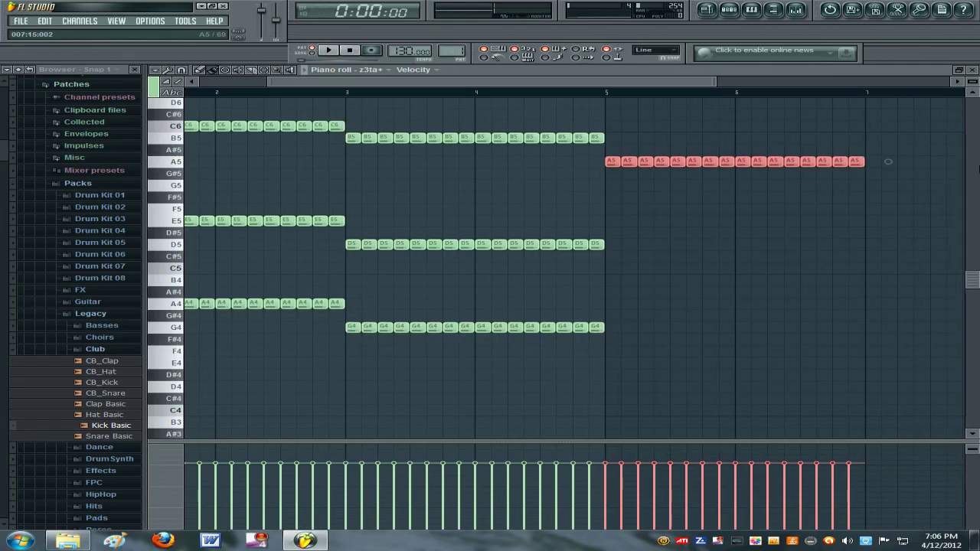
scroll(741, 204, right, 2)
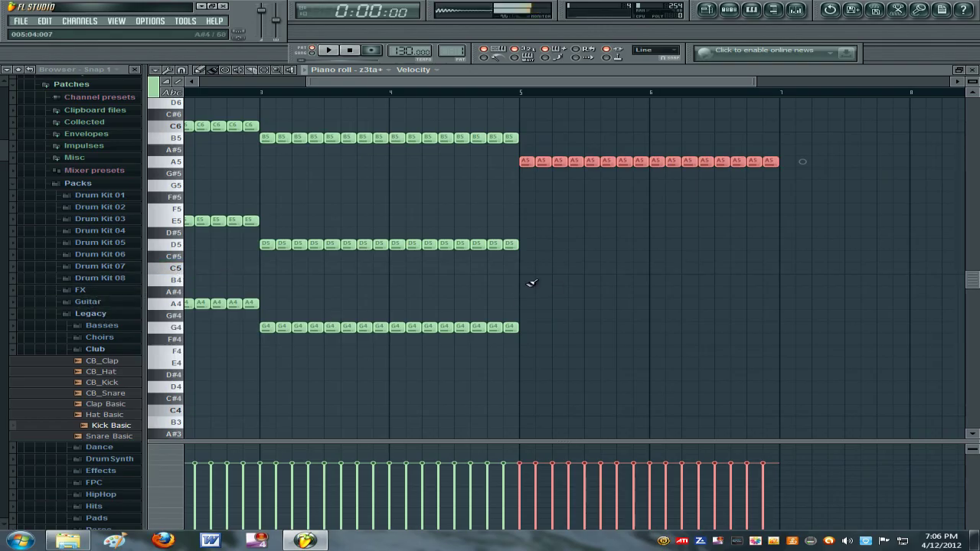
- Paint C5 and F4 rows over bars 5–7, then A5, D5 and G4 rows over bars 7–9
drag(528, 268, 775, 268)
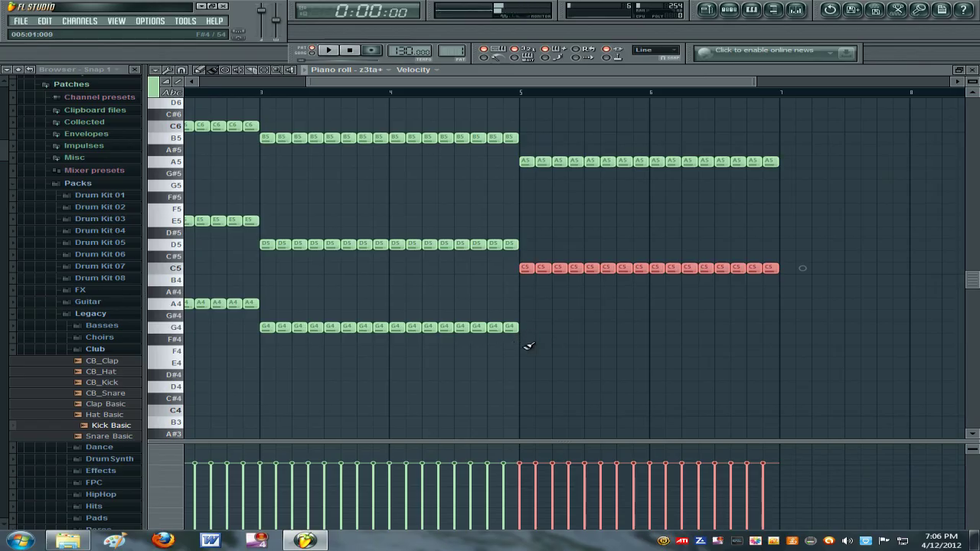
drag(528, 350, 777, 351)
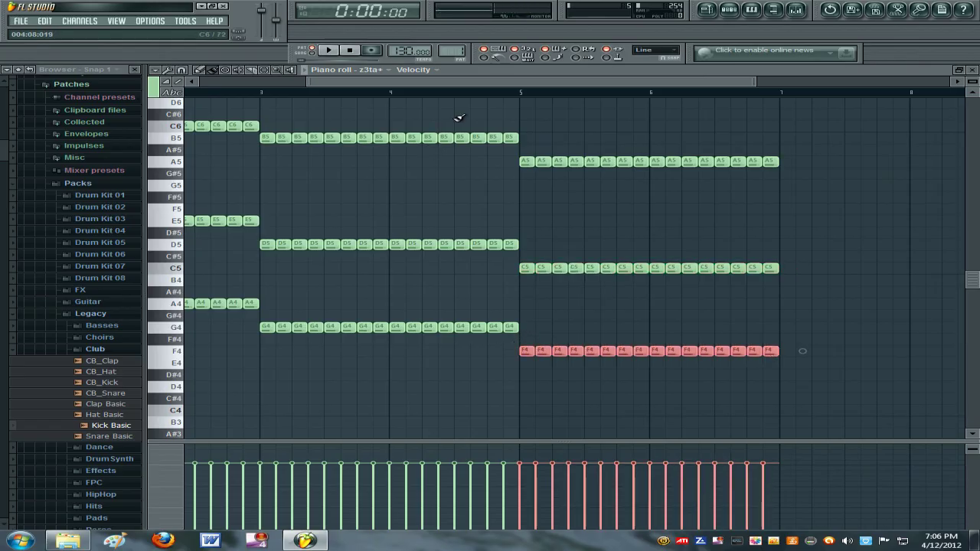
drag(443, 82, 610, 83)
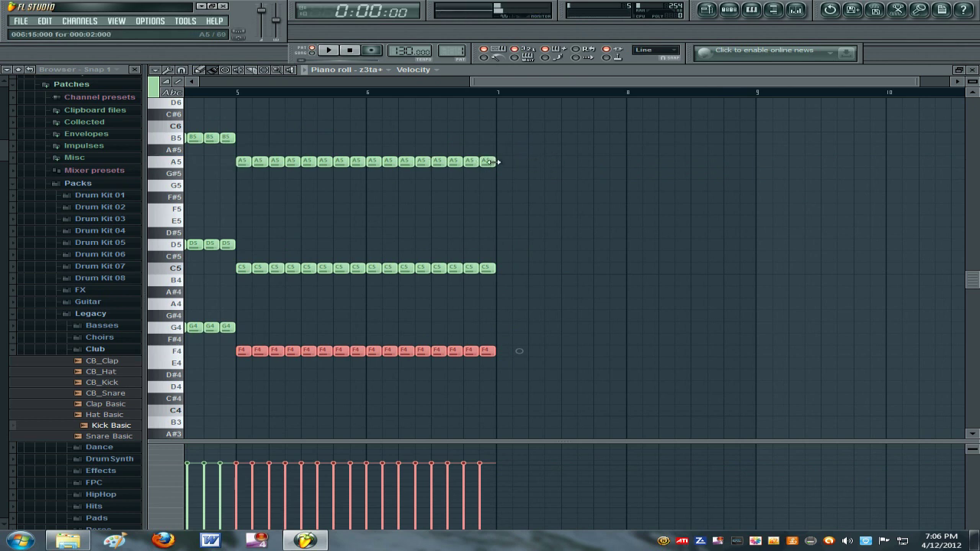
drag(505, 160, 746, 161)
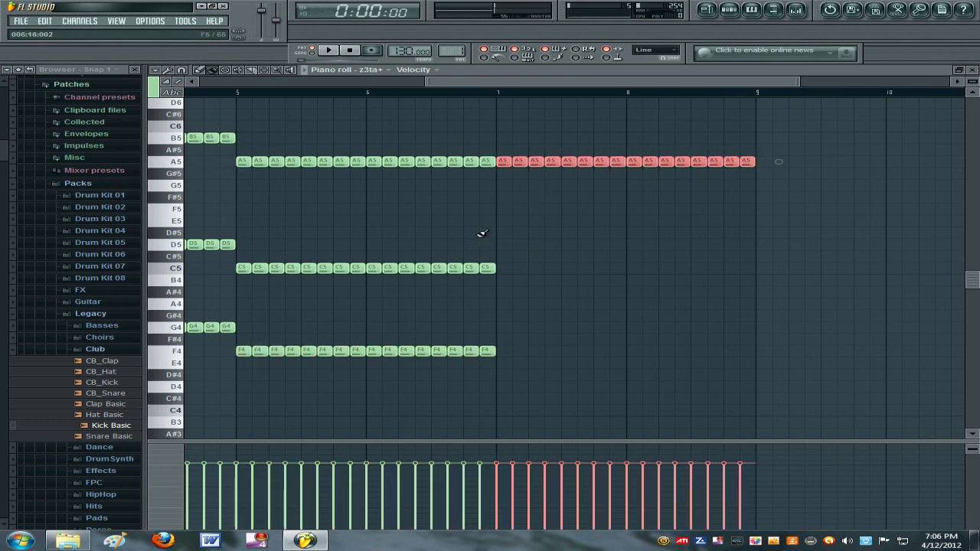
drag(507, 244, 761, 246)
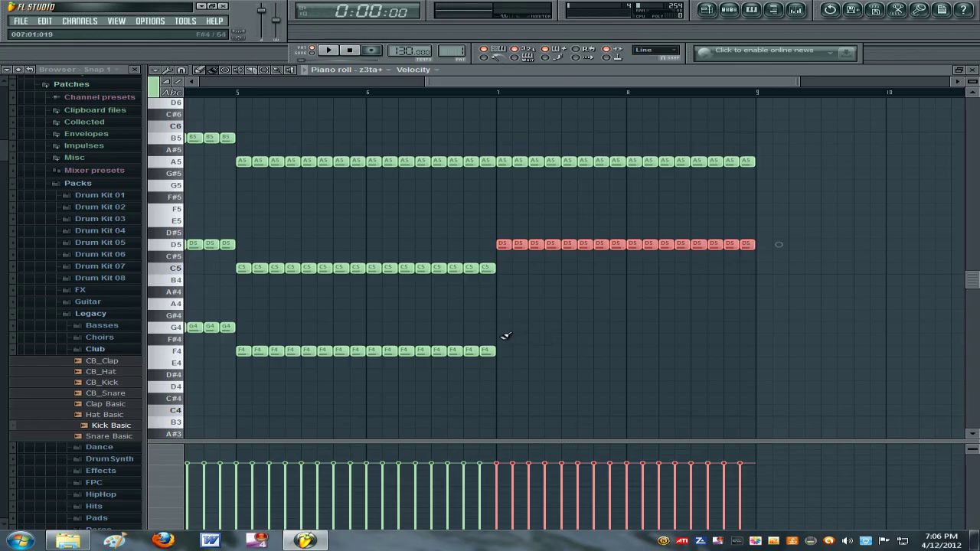
drag(507, 328, 758, 328)
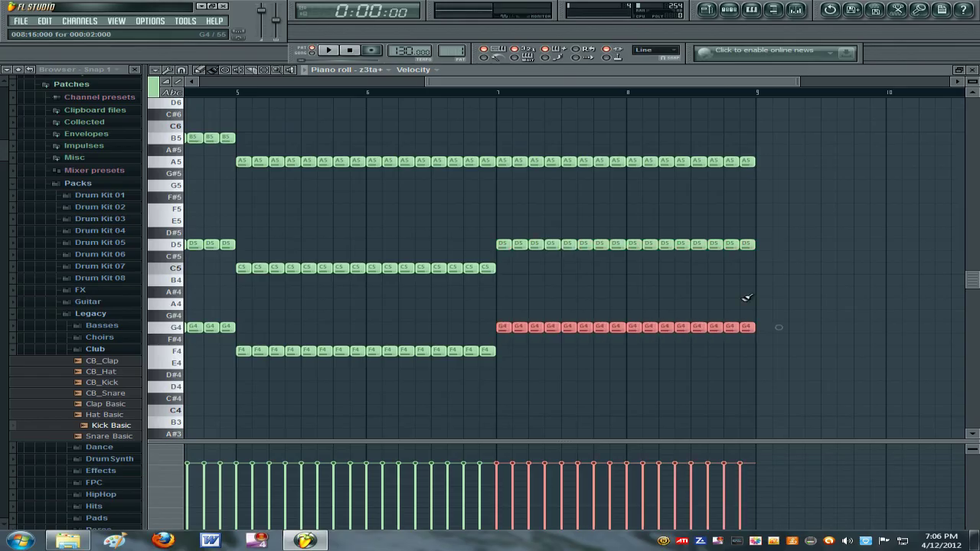
- Play back the chord progression to audition it
click(329, 50)
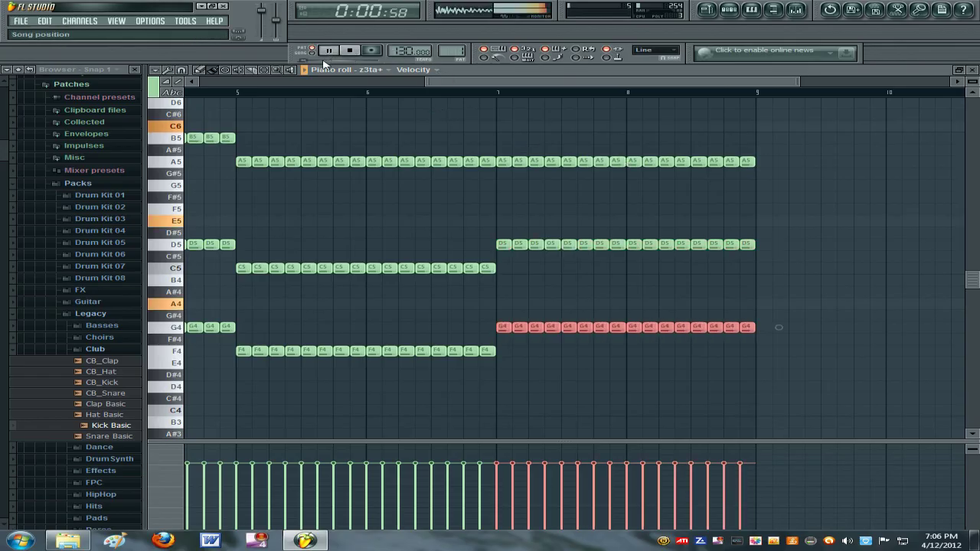
mouse_move(485, 86)
mouse_down()
mouse_move(238, 88)
mouse_move(558, 110)
mouse_move(520, 118)
mouse_move(564, 98)
mouse_move(485, 93)
mouse_up()
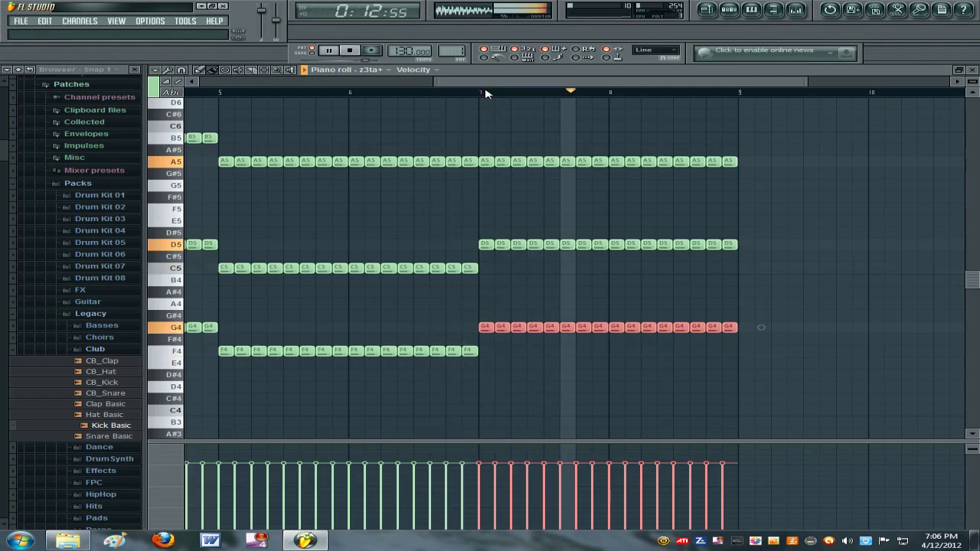
drag(477, 92, 470, 93)
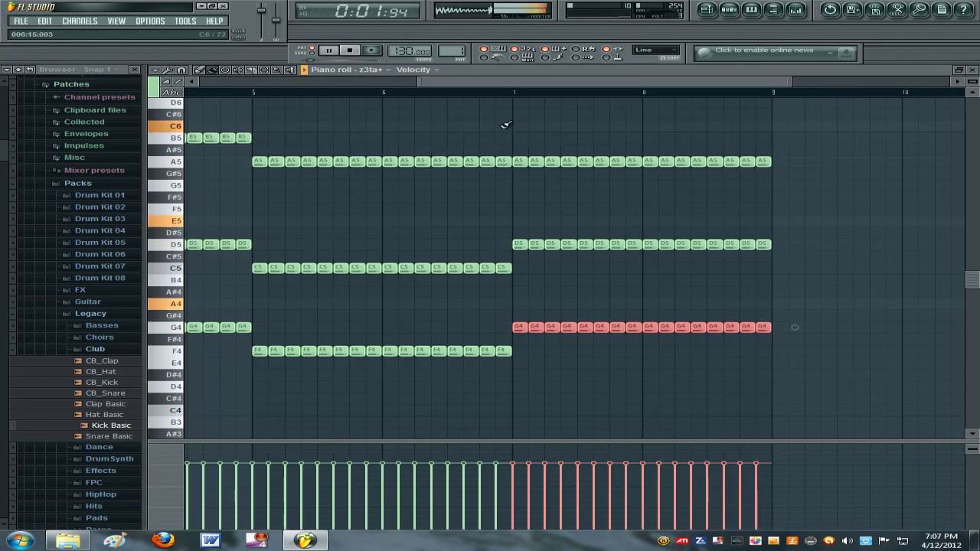
- Move the bars 7–9 A5 notes up to B5, stop playback, then drag them back toward A5
drag(521, 134, 798, 208)
drag(520, 160, 520, 135)
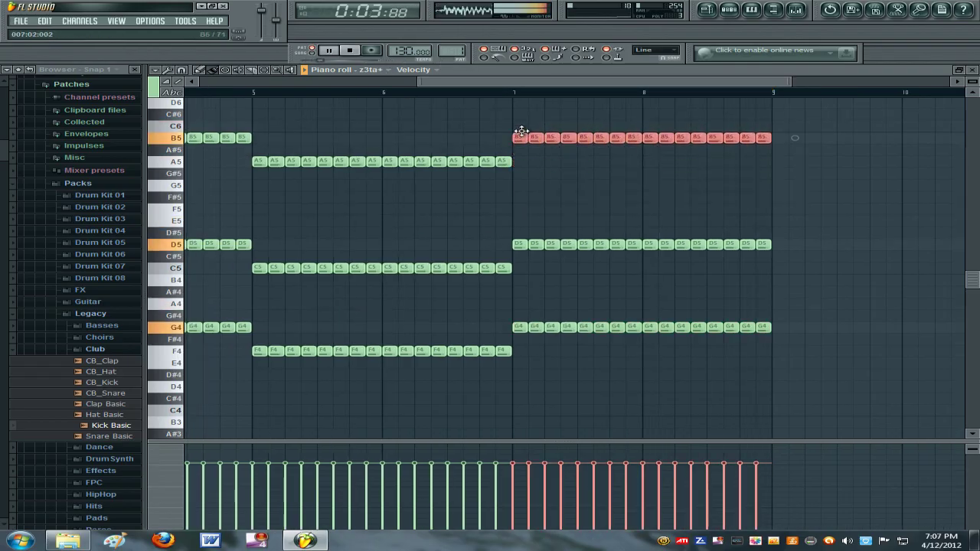
drag(460, 86, 431, 85)
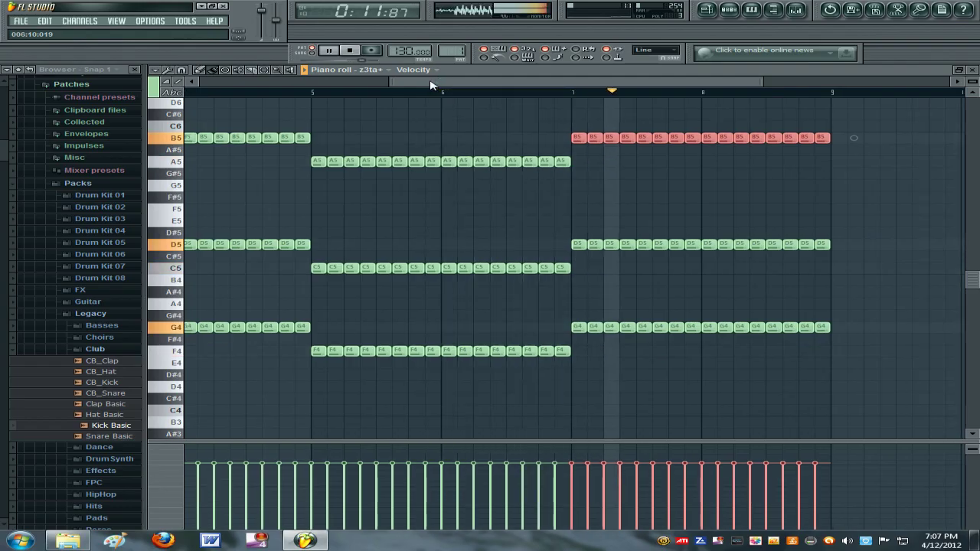
click(350, 51)
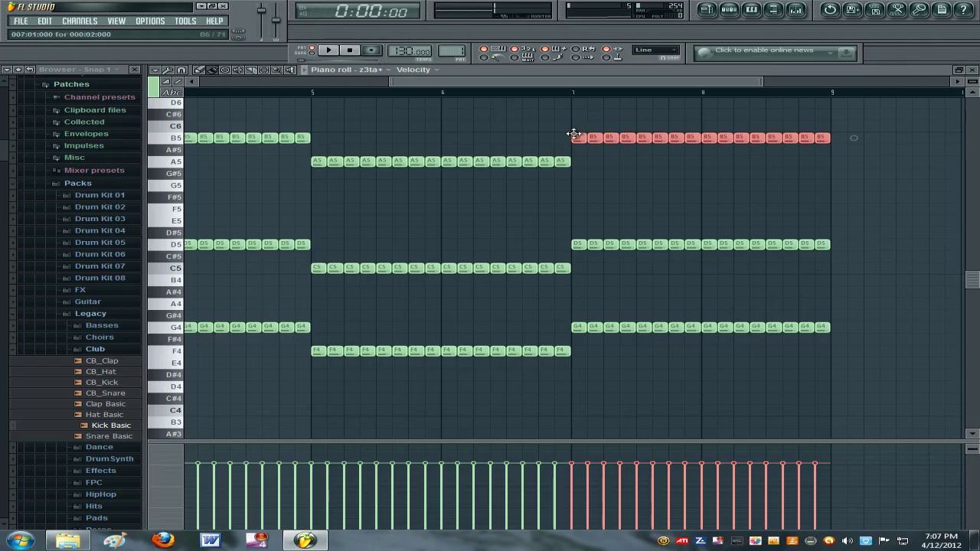
drag(576, 137, 578, 161)
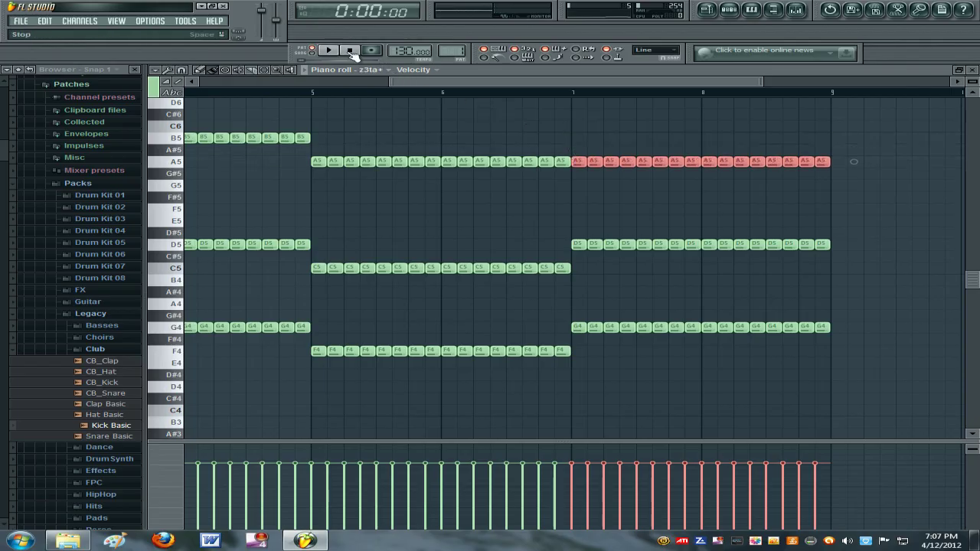
- Paint Pattern 1 clips along the first playlist track and switch playback to song mode
key(F6)
key(F5)
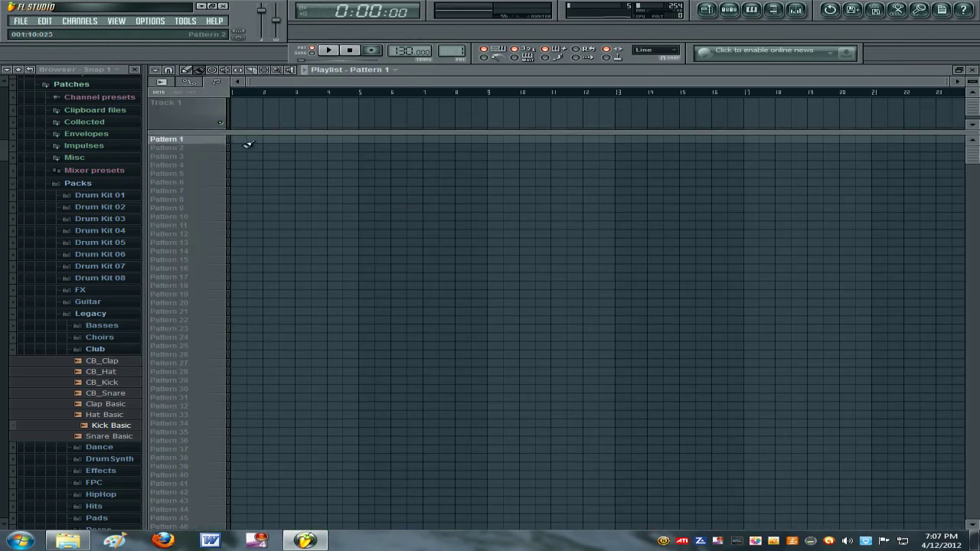
mouse_move(237, 138)
mouse_down()
mouse_move(893, 176)
mouse_move(636, 175)
mouse_up()
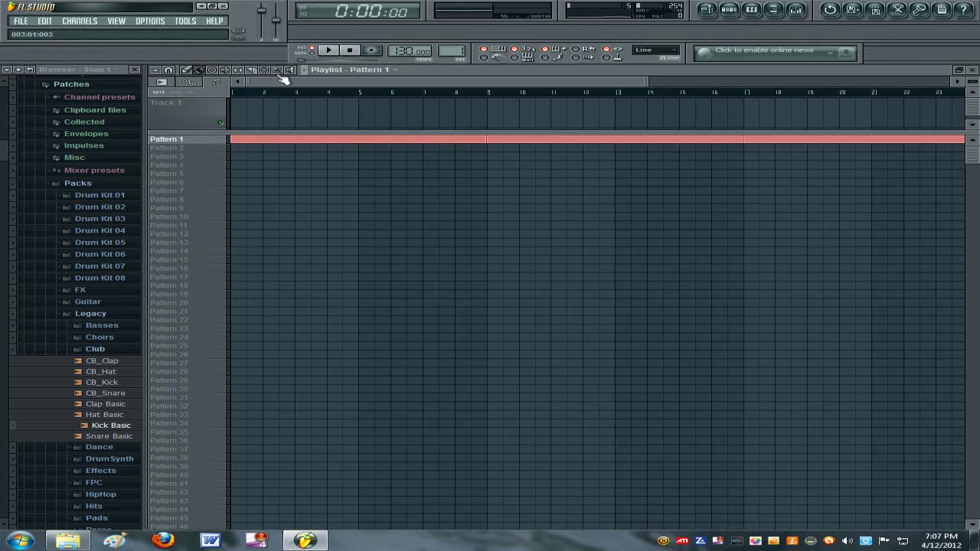
click(302, 52)
- Select Pattern 2 for placement in the playlist
key(F6)
key(F6)
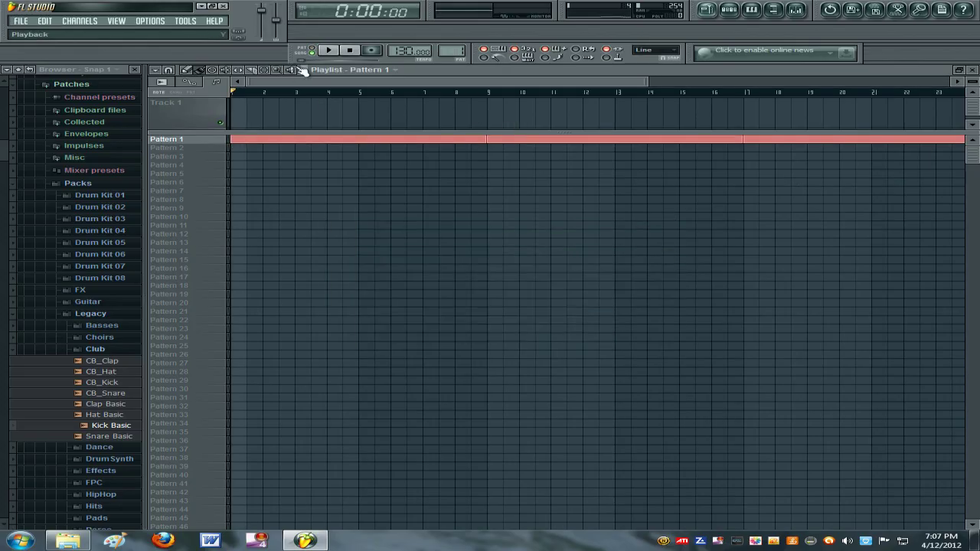
key(F6)
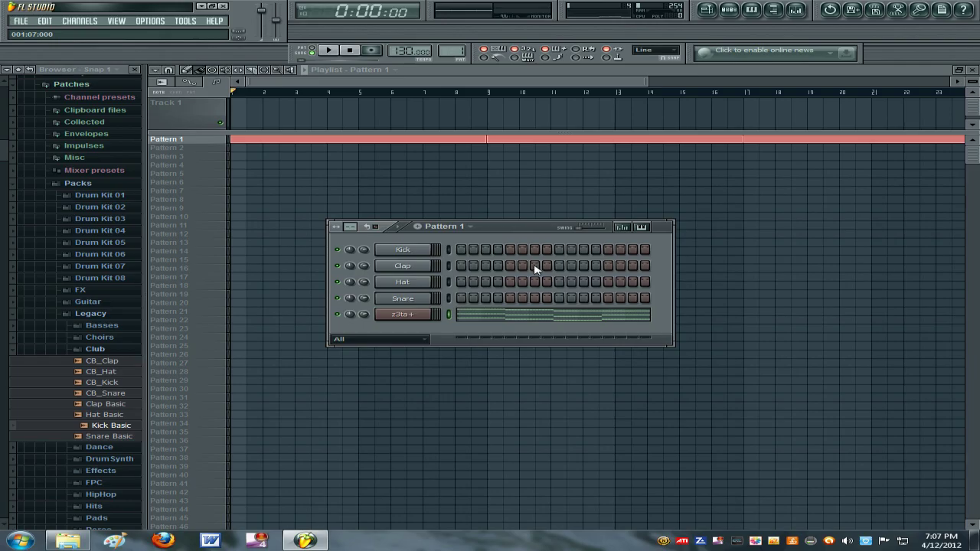
click(167, 148)
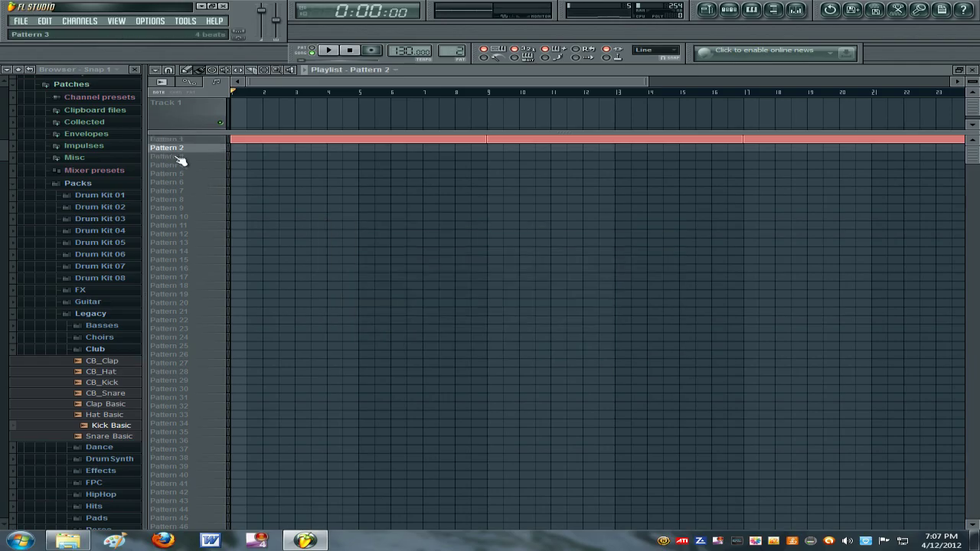
- Give Pattern 2's Kick channel a kick on every fourth step (1, 5, 9, 13)
key(F6)
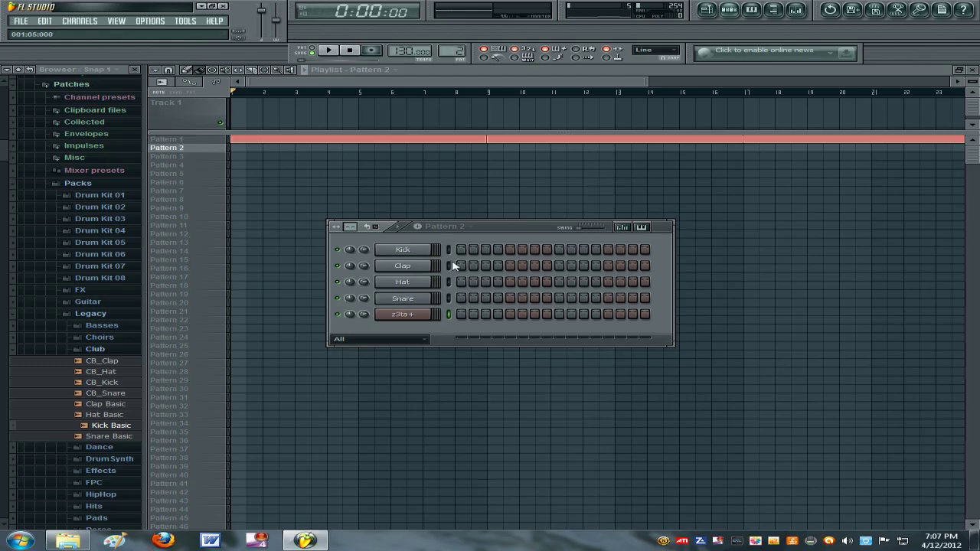
right_click(408, 254)
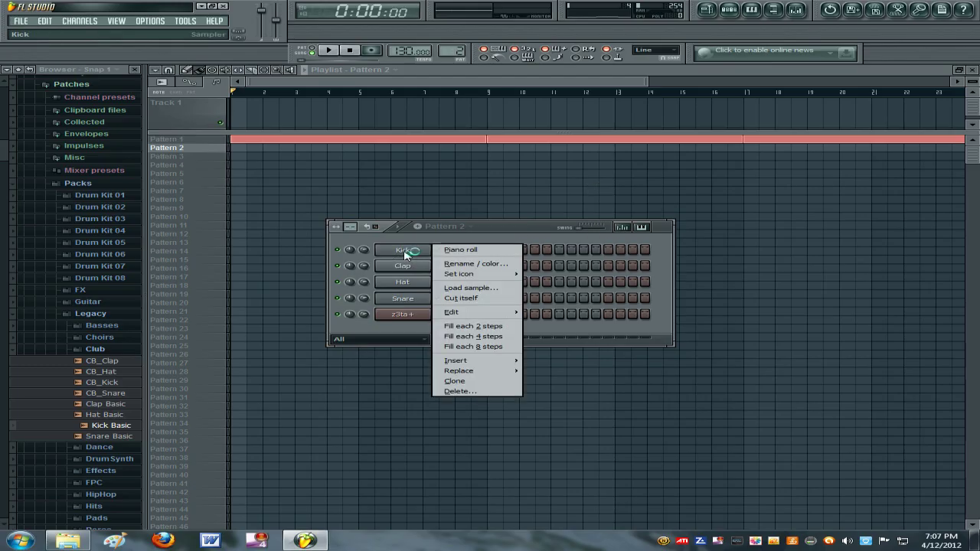
click(477, 336)
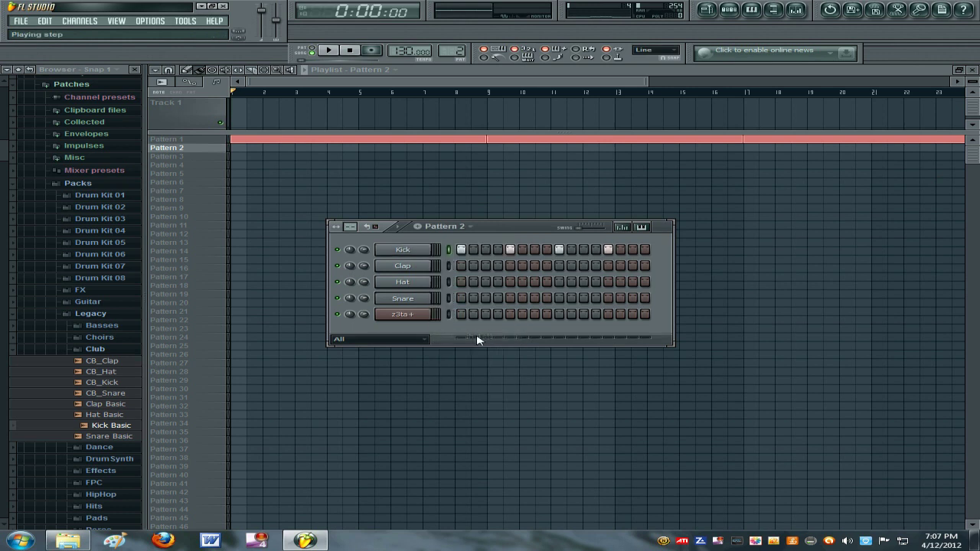
- Audition the kick, then paint Pattern 2 clips along its playlist row through bar 20
click(327, 50)
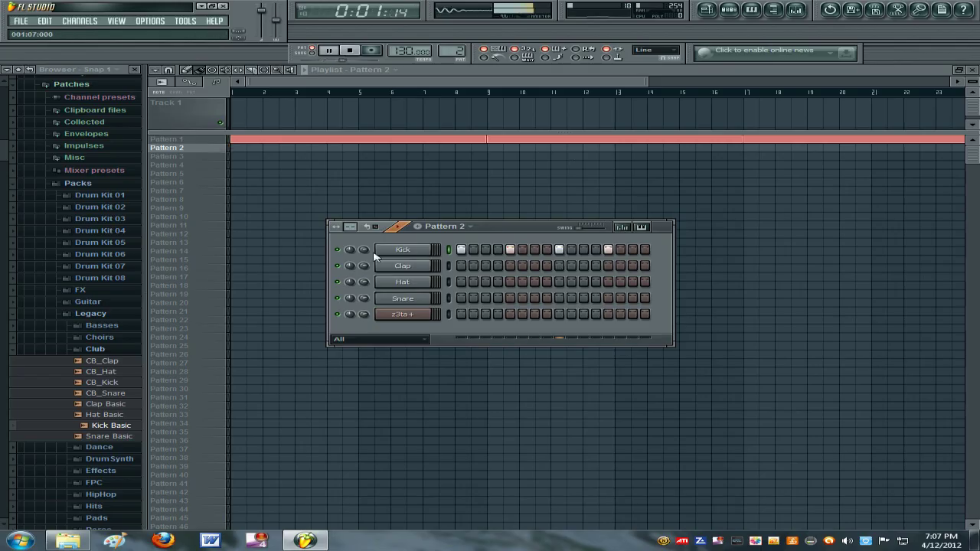
click(349, 50)
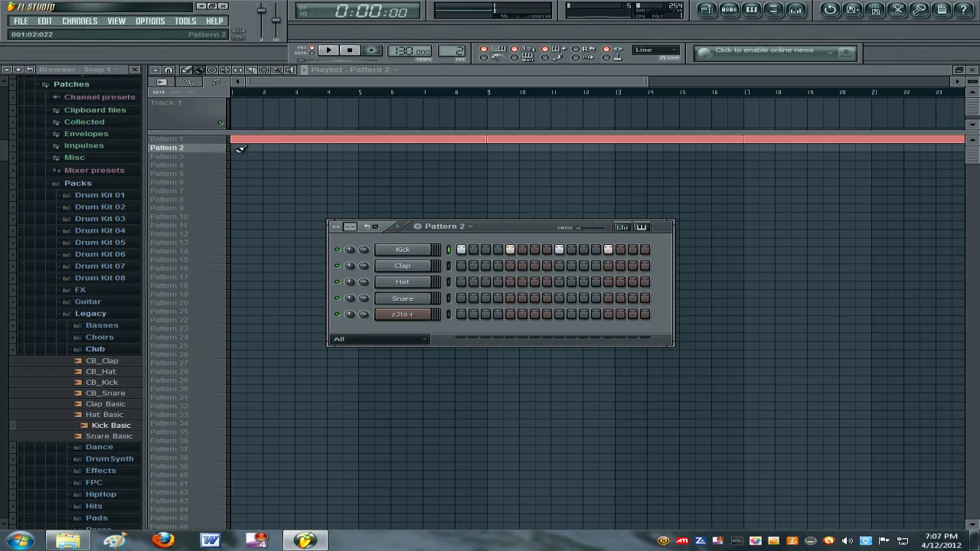
drag(239, 147, 862, 153)
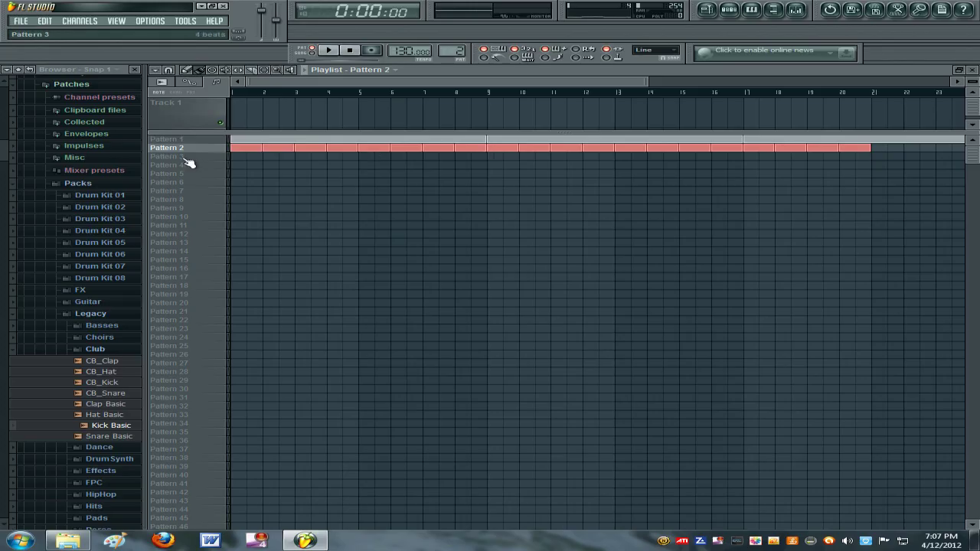
key(F6)
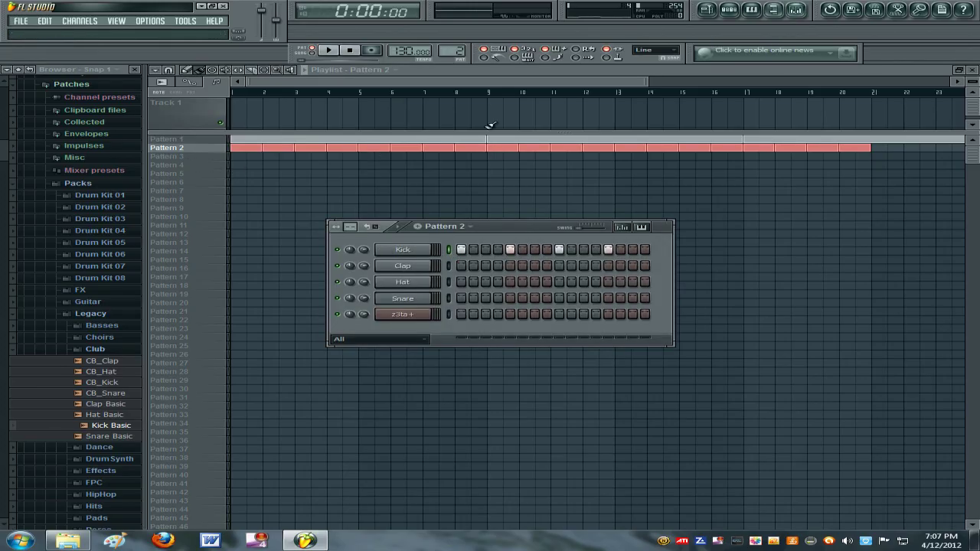
- Assign the Kick channel to a free mixer track and return to Pattern 1's channel rack
click(412, 254)
click(363, 185)
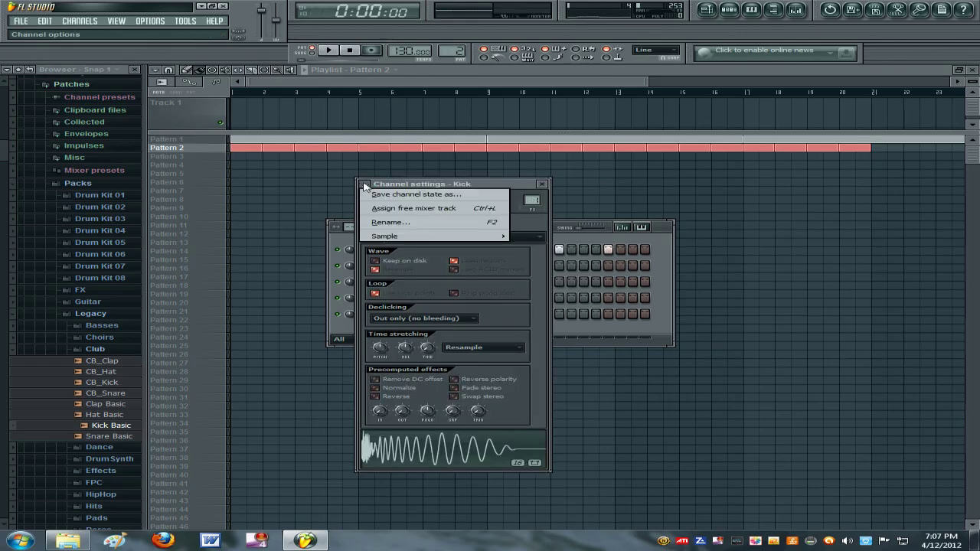
click(413, 208)
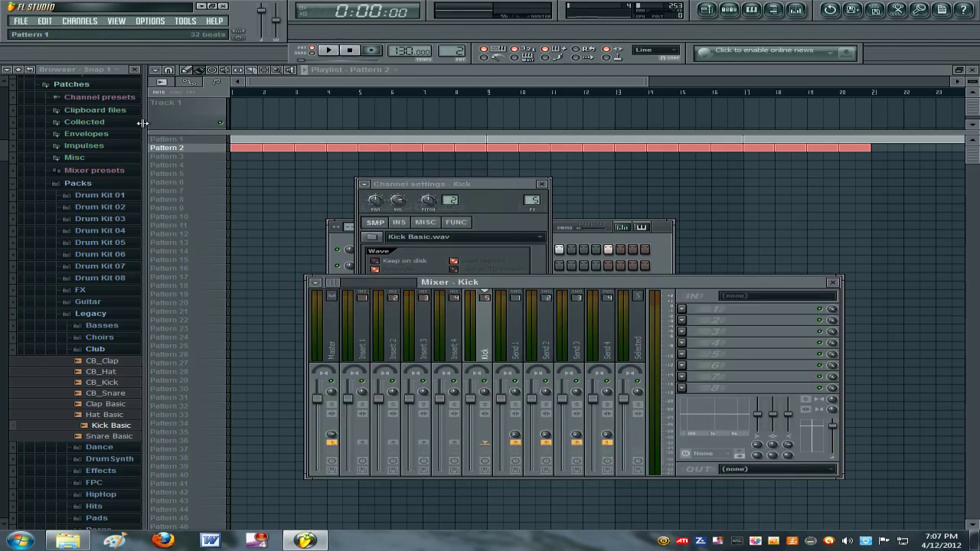
click(169, 140)
key(F12)
key(F6)
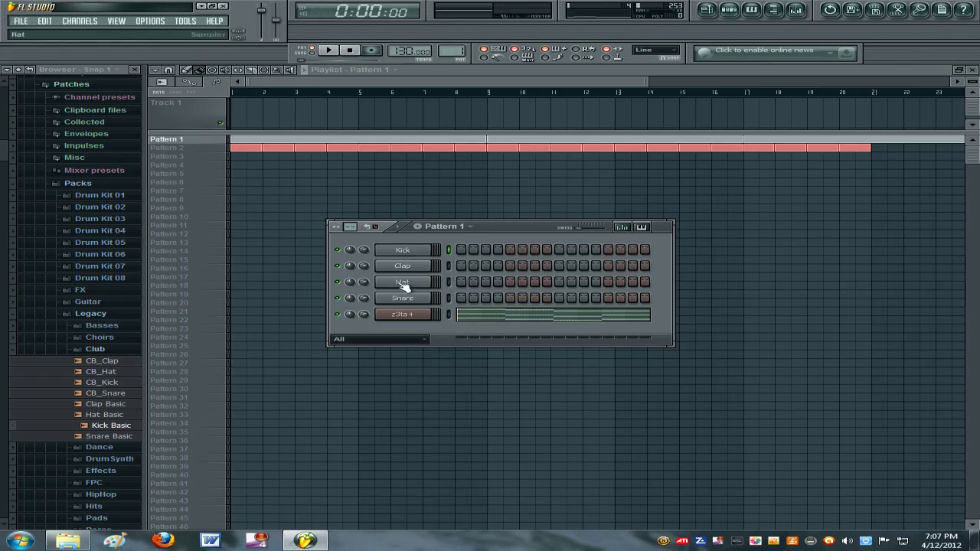
- Assign the z3ta+ channel to its own free mixer track
click(405, 315)
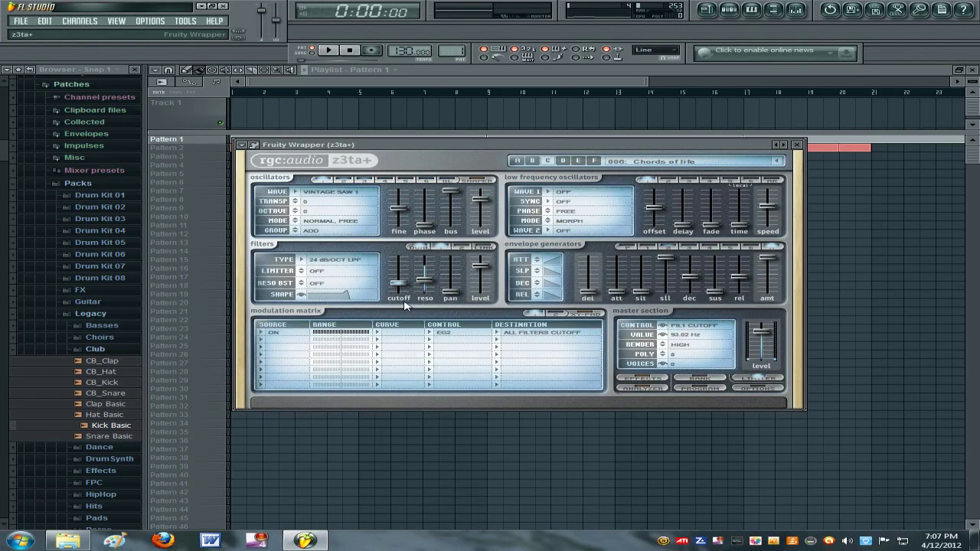
click(244, 145)
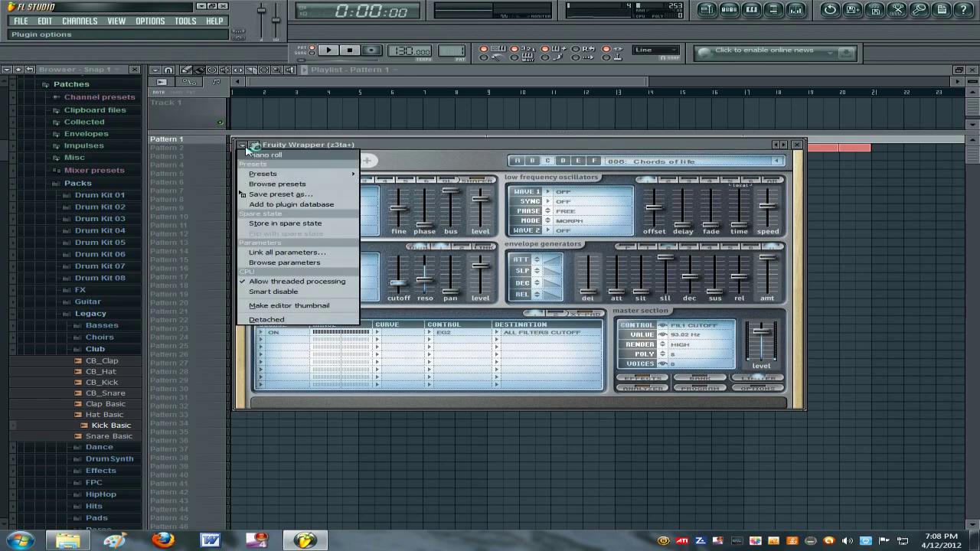
click(247, 145)
drag(424, 149, 465, 307)
click(365, 184)
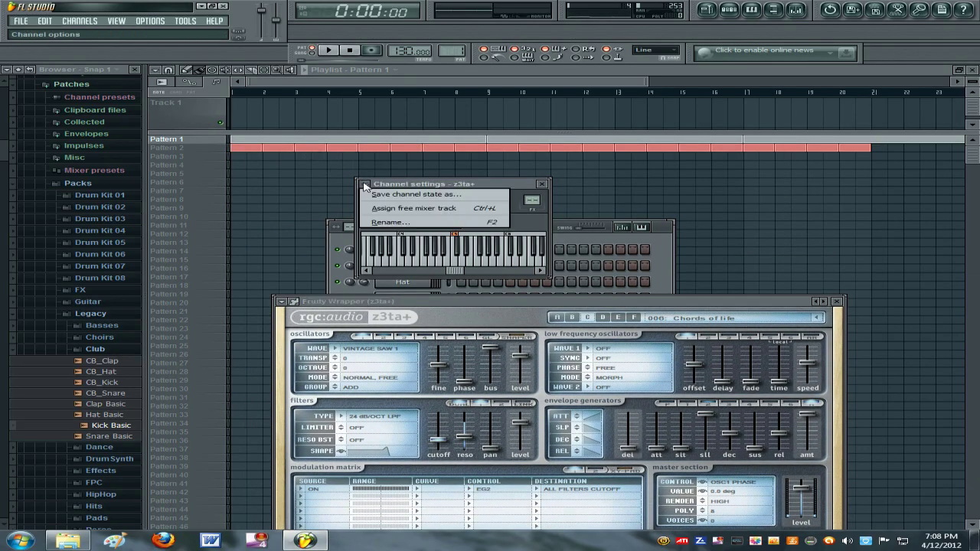
click(417, 206)
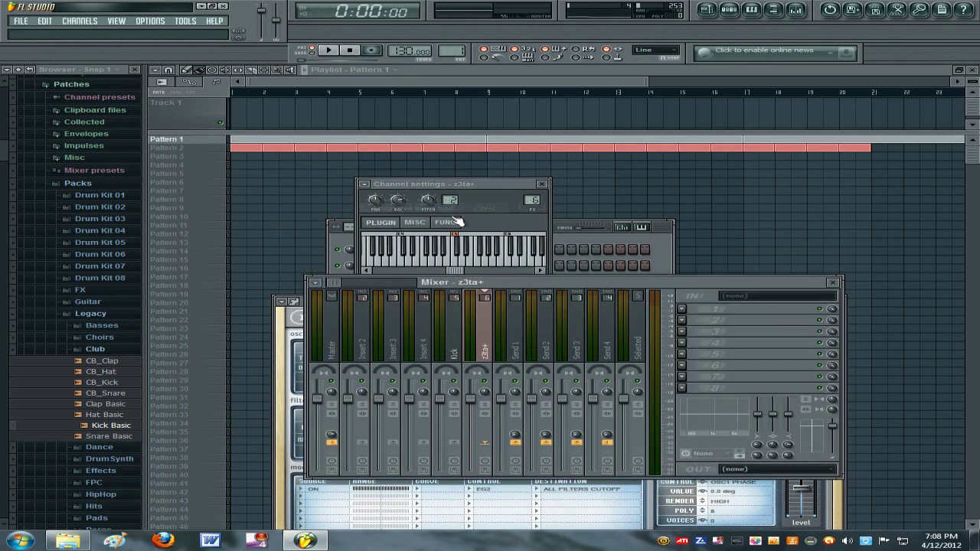
- Select the Kick mixer track and list effects for its first FX slot
click(463, 361)
click(487, 364)
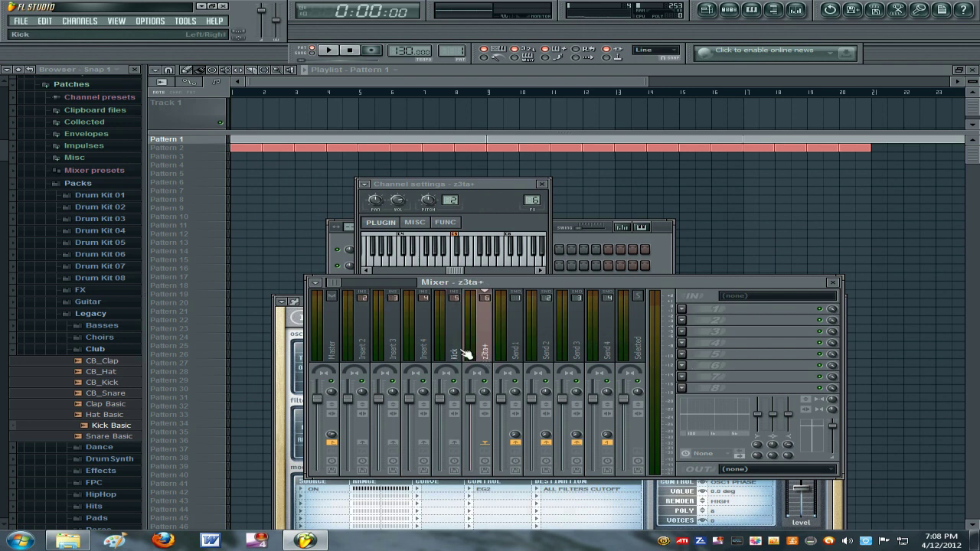
click(464, 354)
click(682, 310)
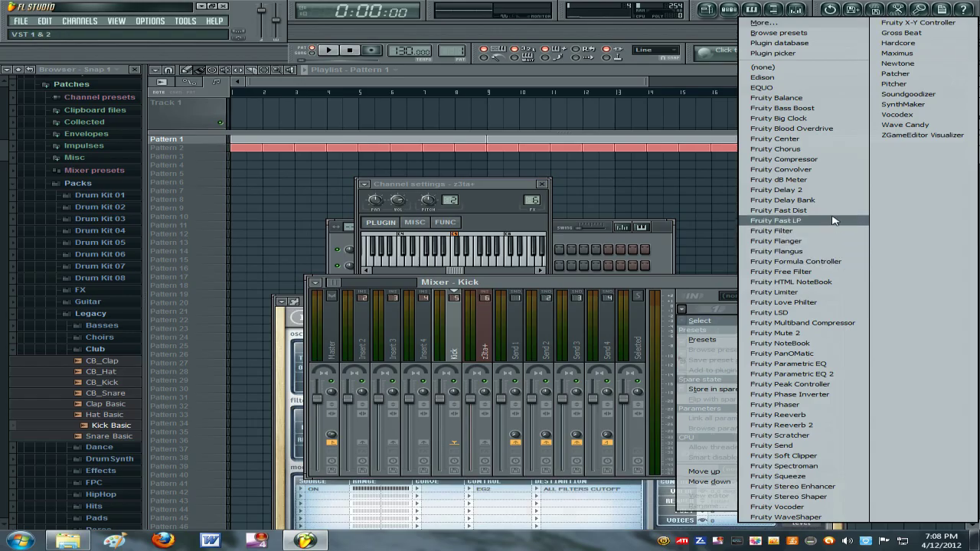
- Load Fruity Peak Controller into the Kick insert's first effect slot
click(823, 384)
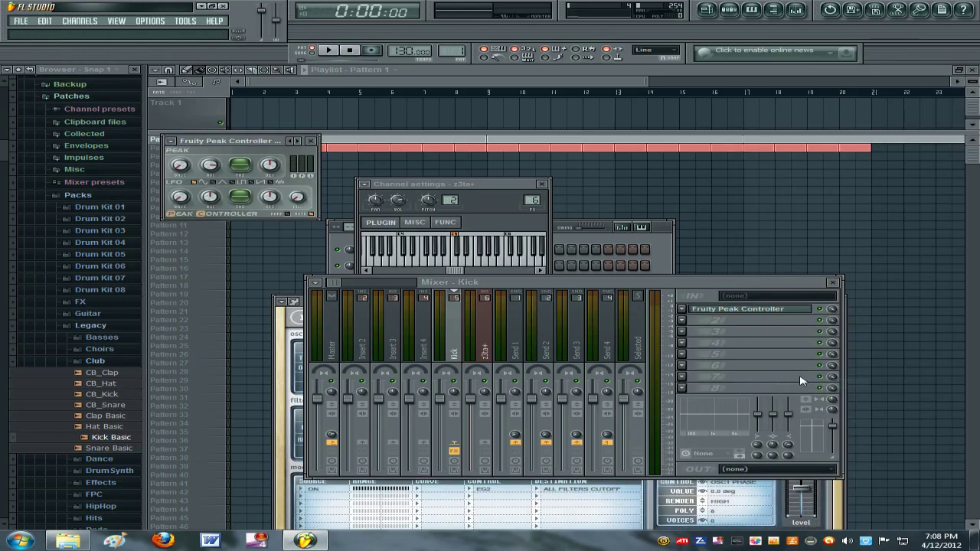
- Open Link to controller for the z3ta+ mixer track's volume fader
click(487, 358)
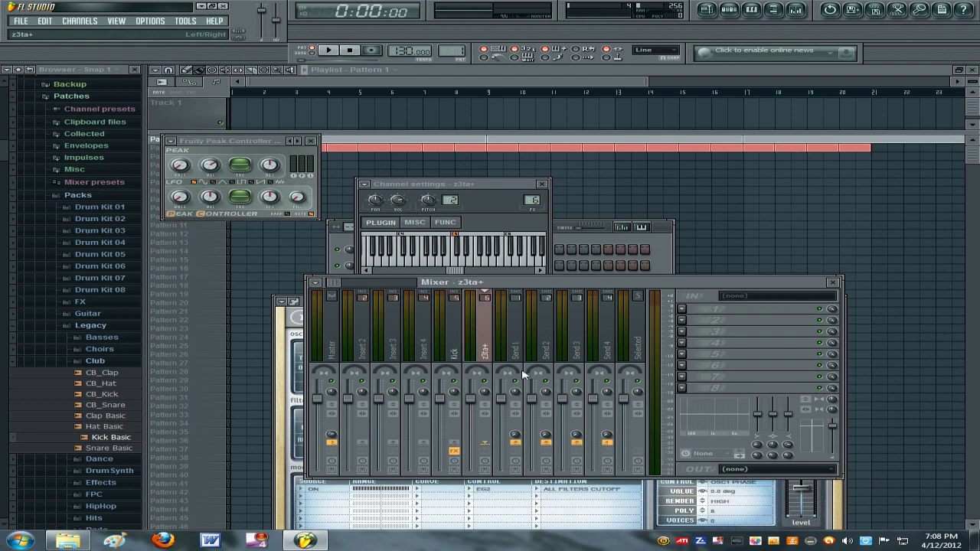
right_click(483, 353)
click(478, 399)
right_click(474, 402)
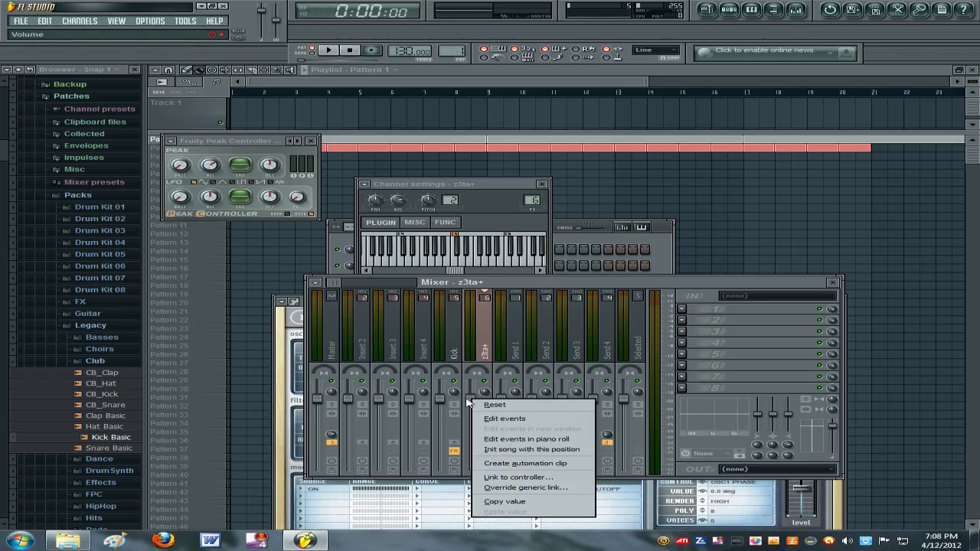
click(503, 479)
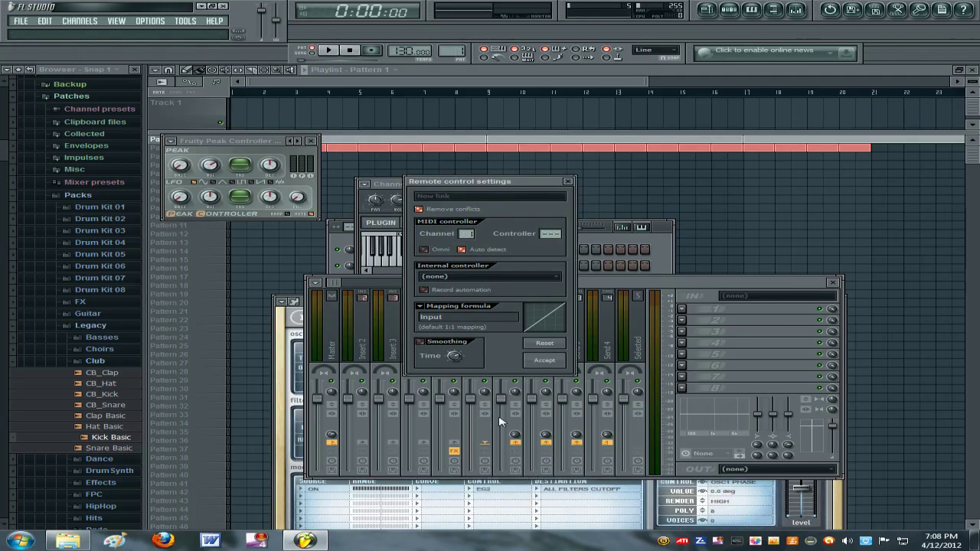
- Link it to Peak ctrl (Kick) - Peak with inverted .8-Input mapping and about 232 ms smoothing
click(452, 277)
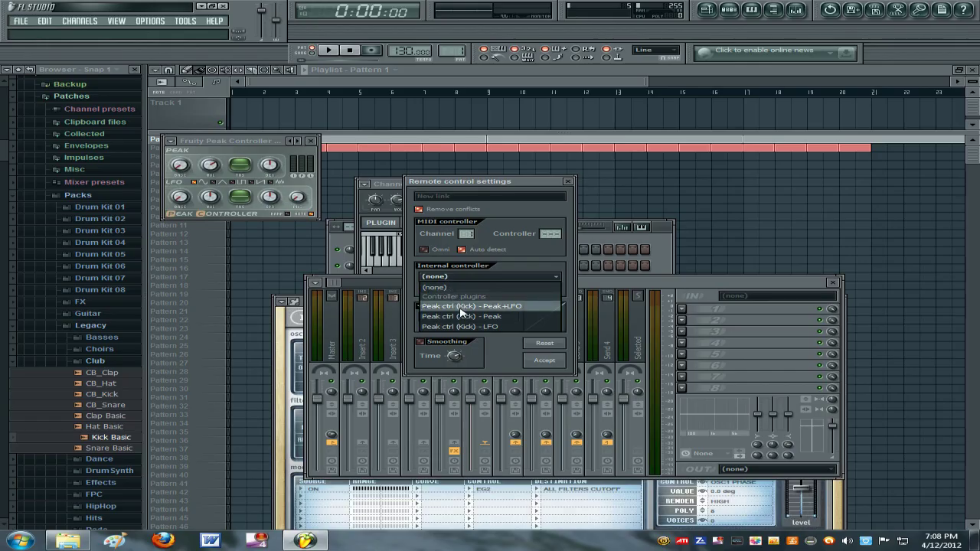
click(430, 315)
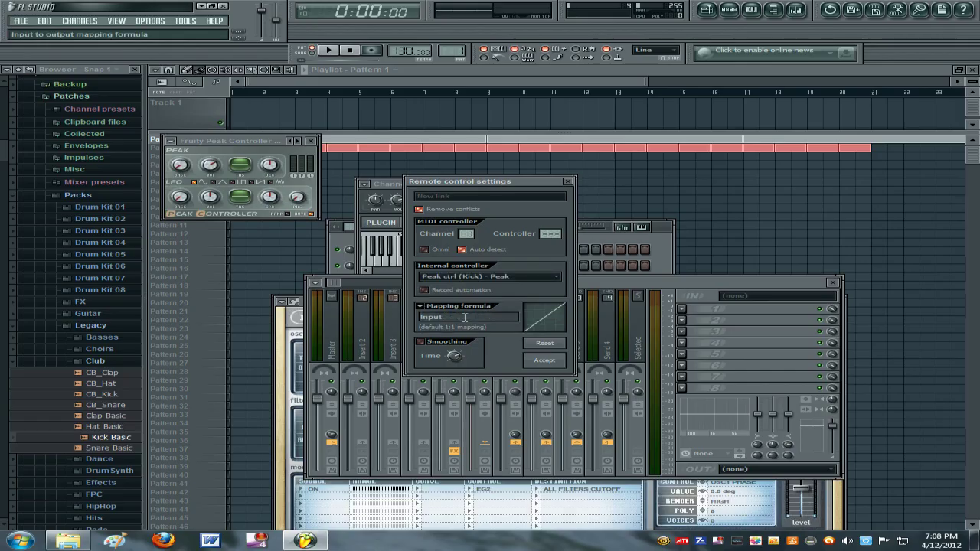
click(421, 306)
click(428, 316)
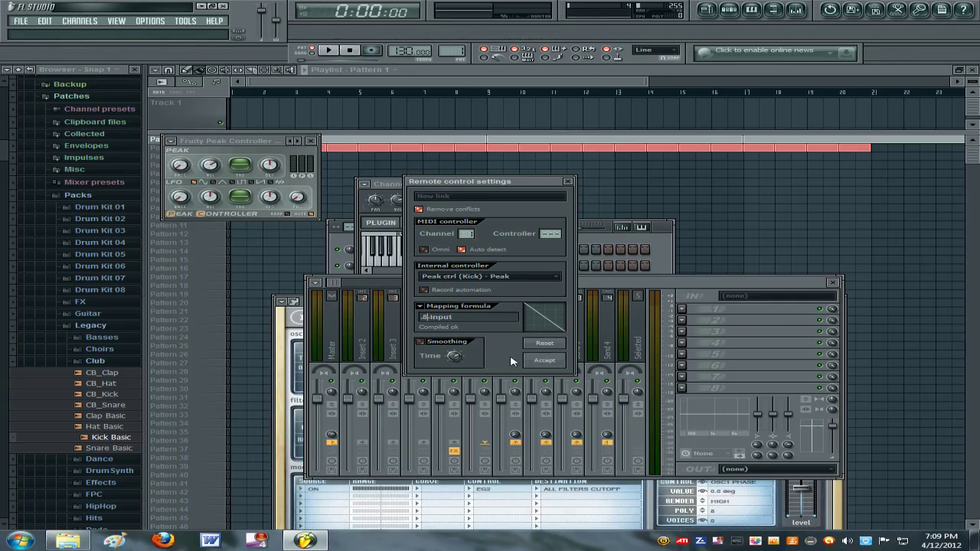
drag(454, 355, 454, 346)
click(542, 363)
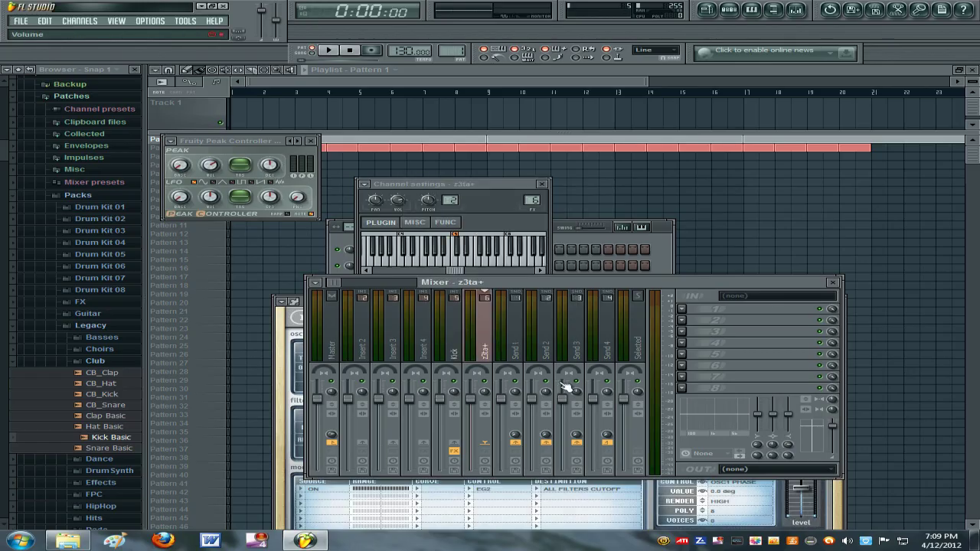
- Play the song while checking the Kick mixer track and adjusting the Peak Controller
click(327, 52)
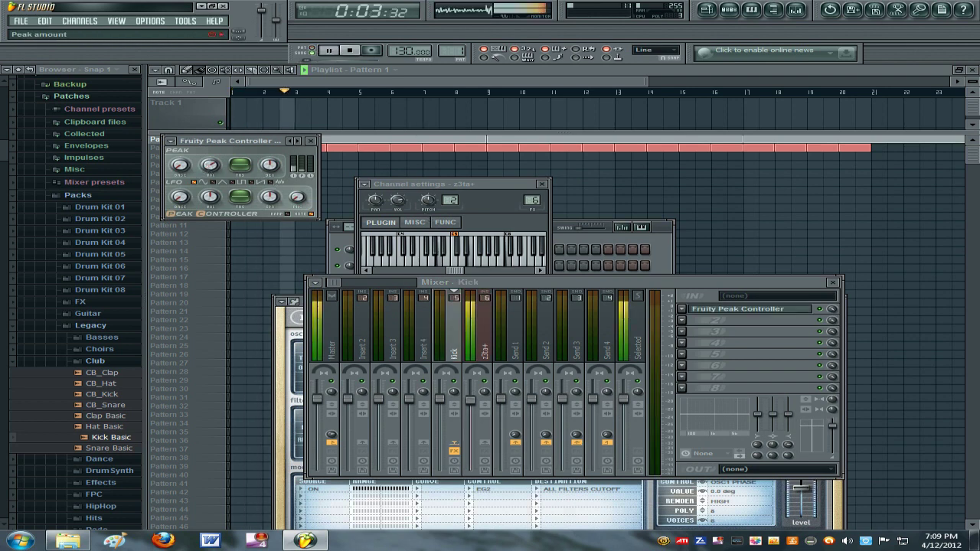
click(454, 329)
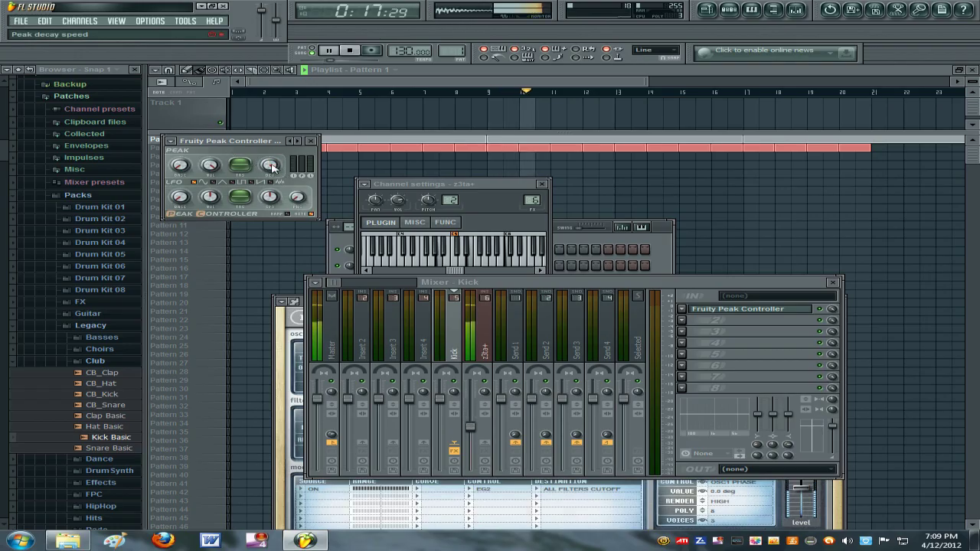
click(180, 169)
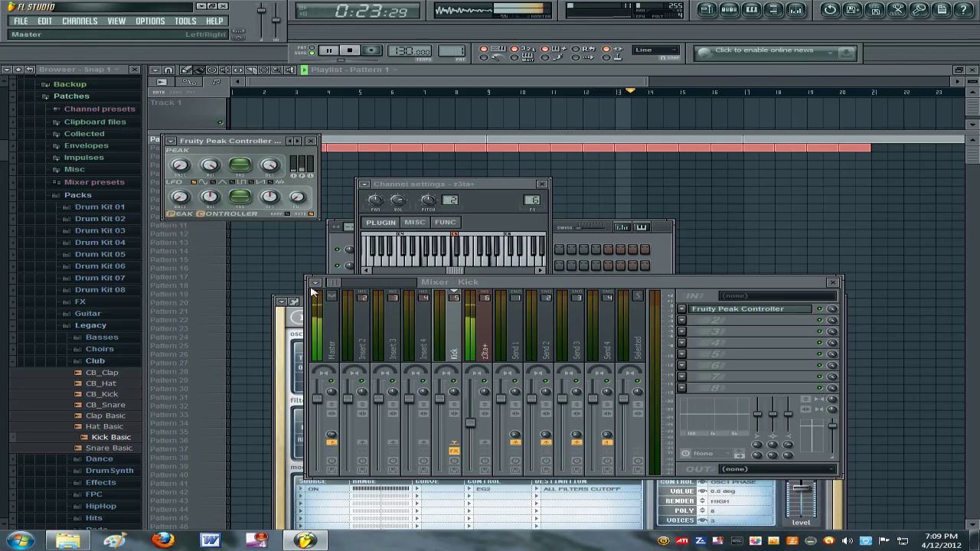
- Check the z3ta+ and Kick mixer tracks, then bring the playlist to the front
right_click(486, 358)
click(489, 356)
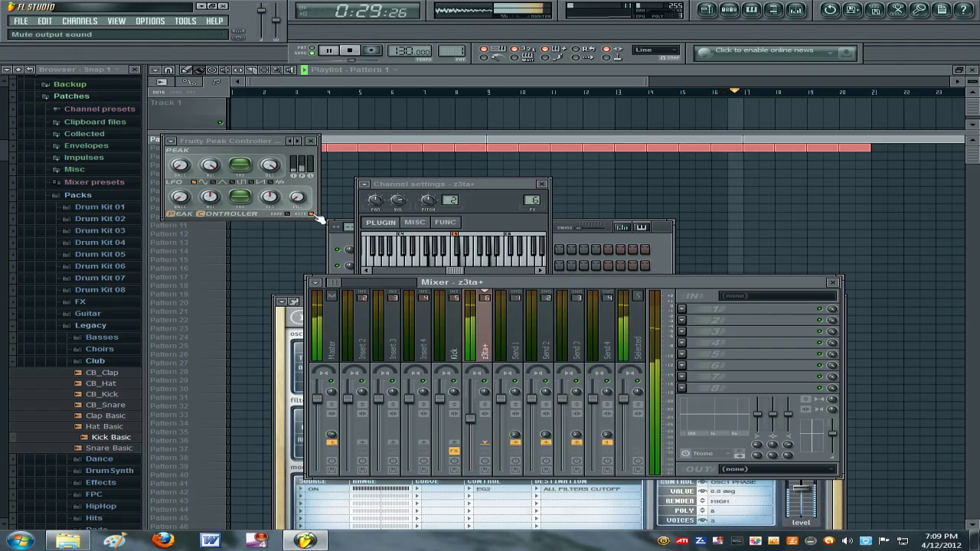
click(310, 219)
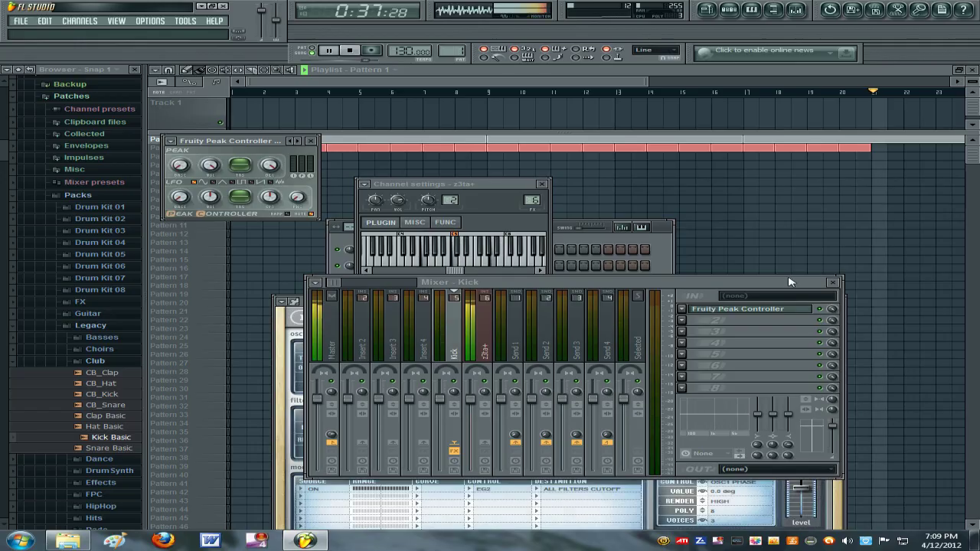
click(884, 146)
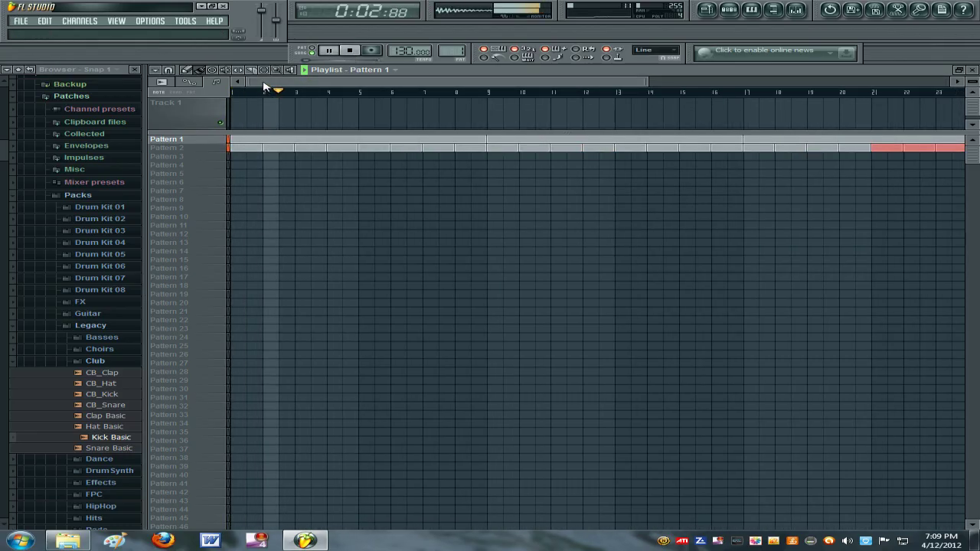
drag(273, 86, 245, 66)
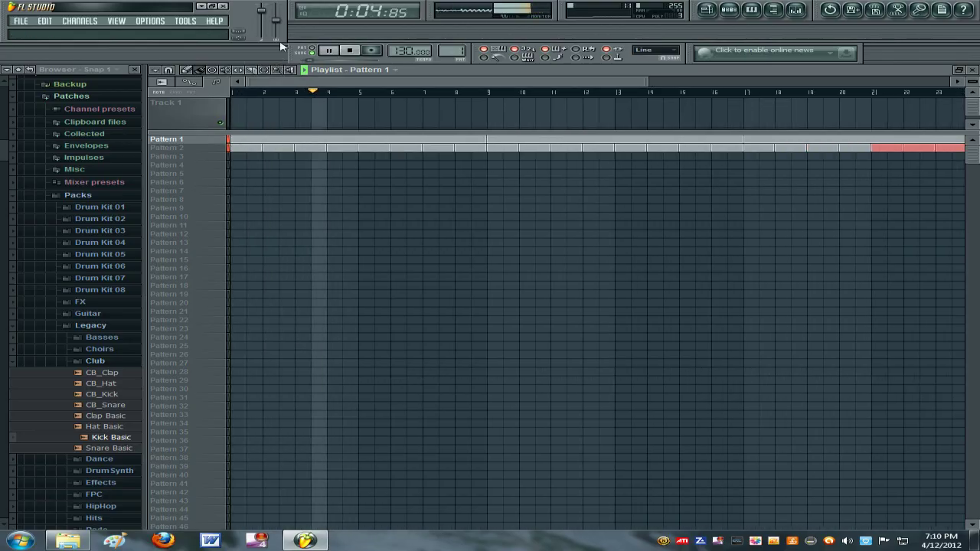